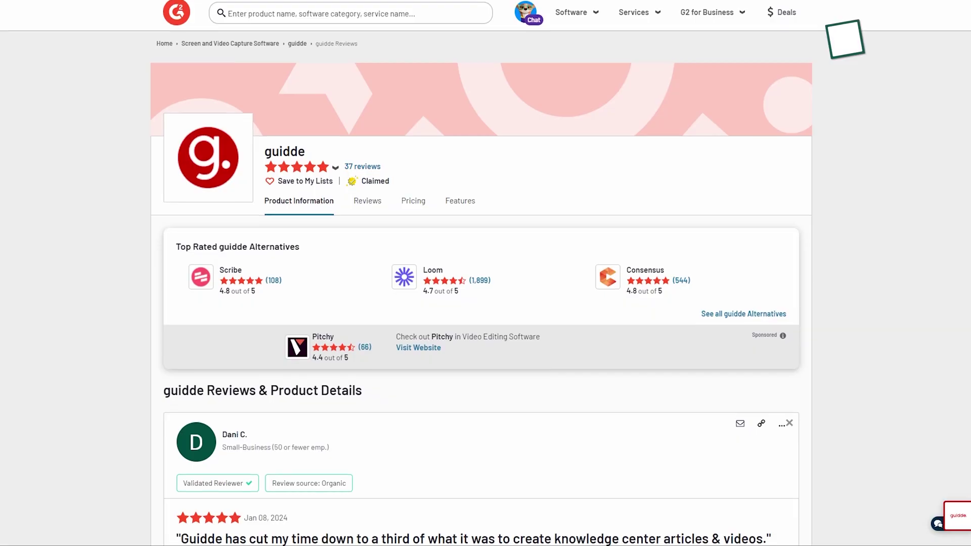
- Scroll down the G2 guidde page to the five-star review about cutting creation time to a third
{"action": "scroll", "coordinate": [481, 273], "scroll_direction": "down", "scroll_amount": 6}
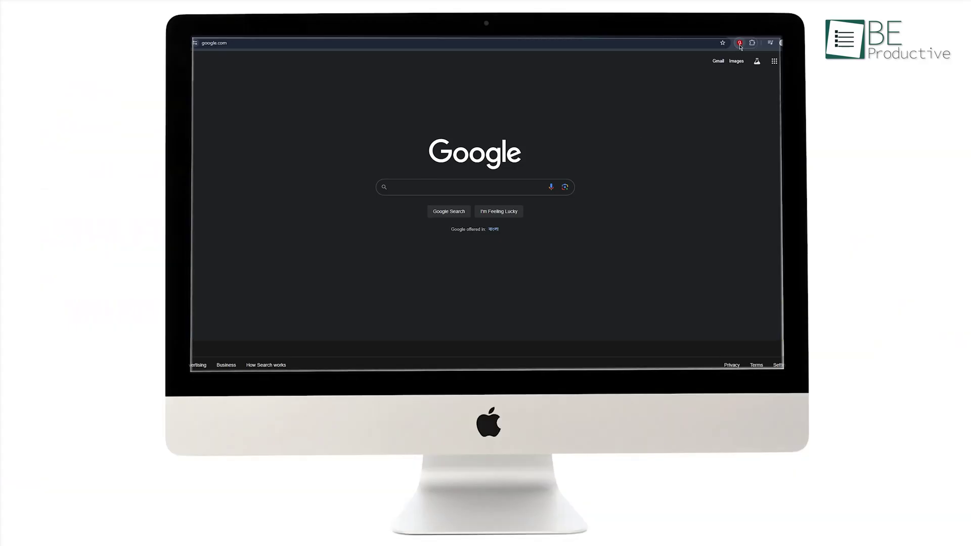
- Set up a Magic Capture described as 'How to use chat gpt' from the Guidde extension
{"action": "left_click", "coordinate": [740, 44]}
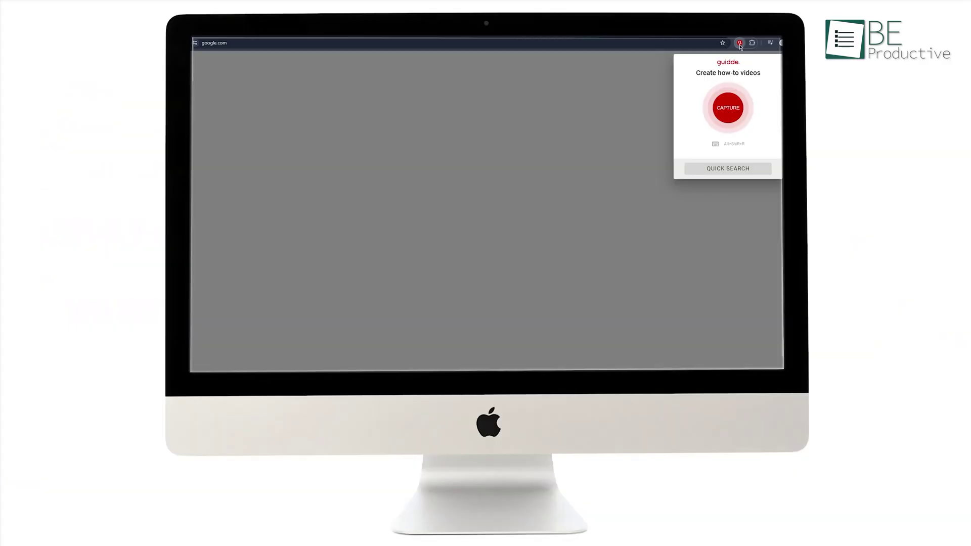
{"action": "left_click", "coordinate": [729, 109]}
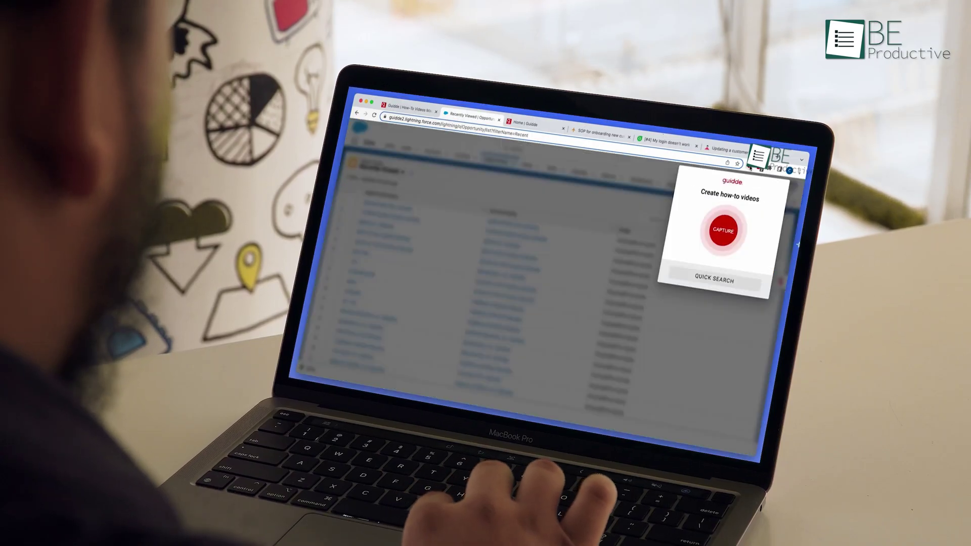
{"action": "left_click", "coordinate": [723, 230]}
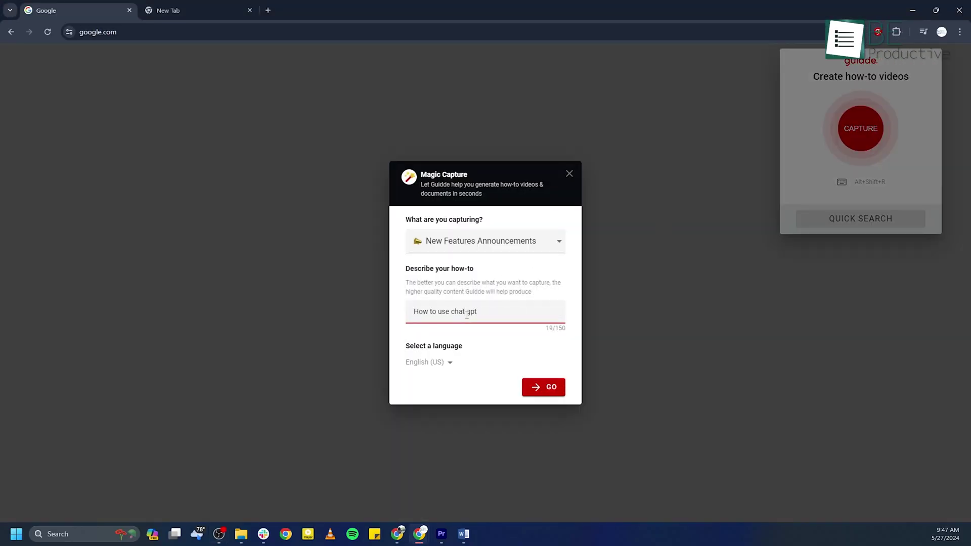
- Start capturing the 'How to use chat gpt' walkthrough, entering 'chat'
{"action": "left_click", "coordinate": [544, 387]}
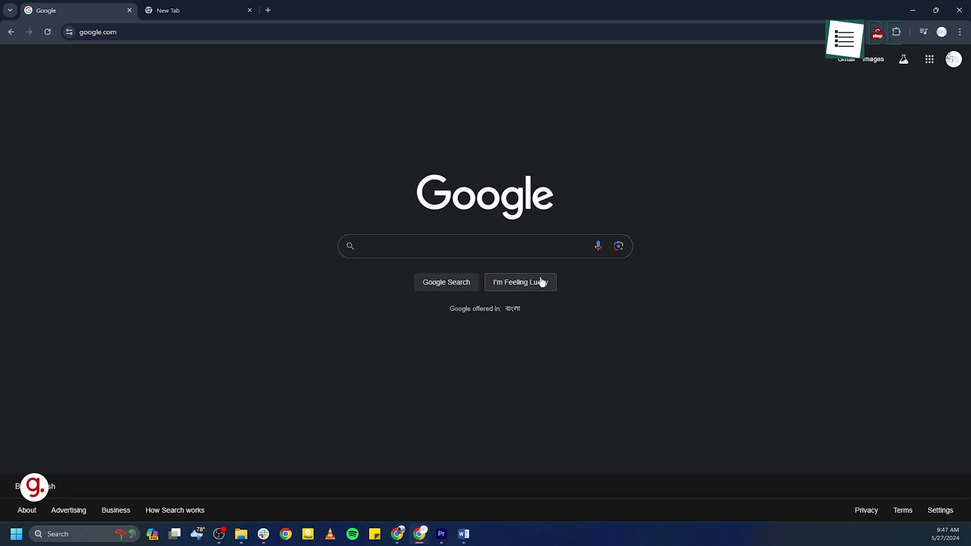
{"action": "left_click", "coordinate": [536, 247]}
{"action": "type", "text": "chat"}
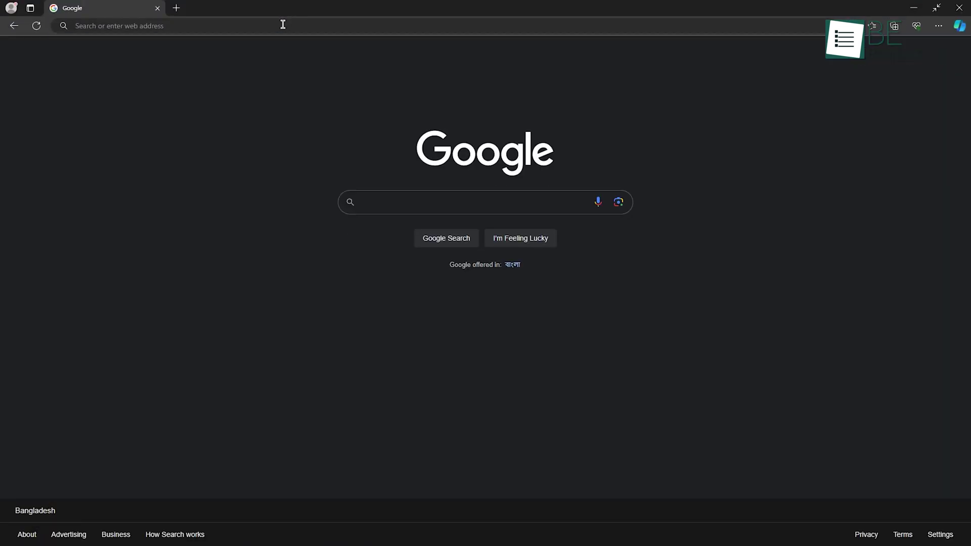
- Load guidde.com, log in, and confirm adding the Guidde extension to Chrome
{"action": "left_click", "coordinate": [282, 23]}
{"action": "type", "text": "guidde.com"}
{"action": "key", "text": "Return"}
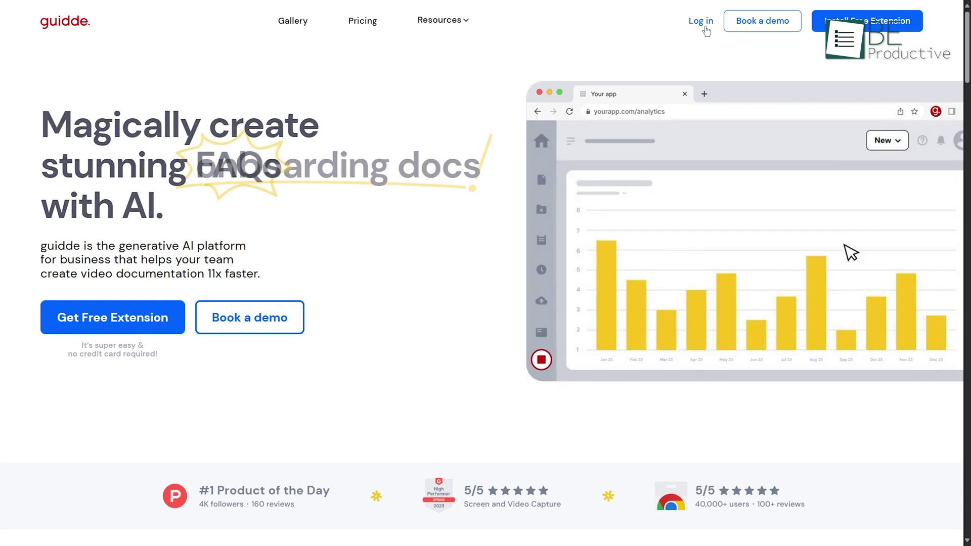
{"action": "left_click", "coordinate": [702, 22]}
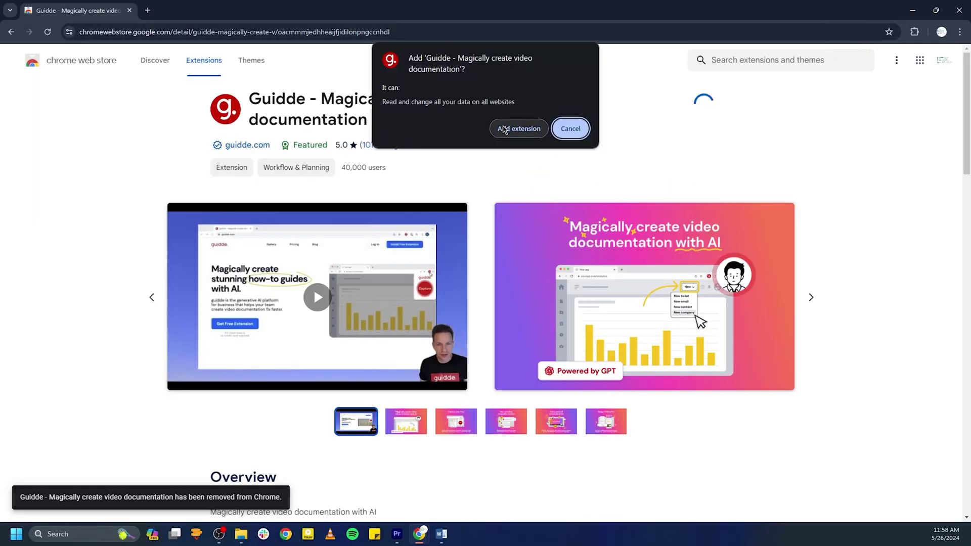
{"action": "left_click", "coordinate": [505, 129]}
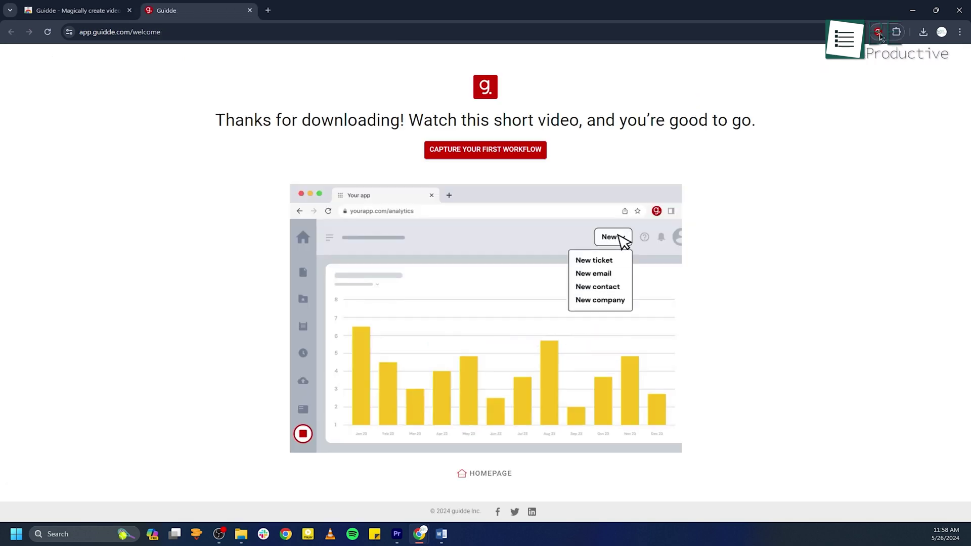
- Start a new capture with the New Features Announcements category
{"action": "left_click", "coordinate": [879, 33]}
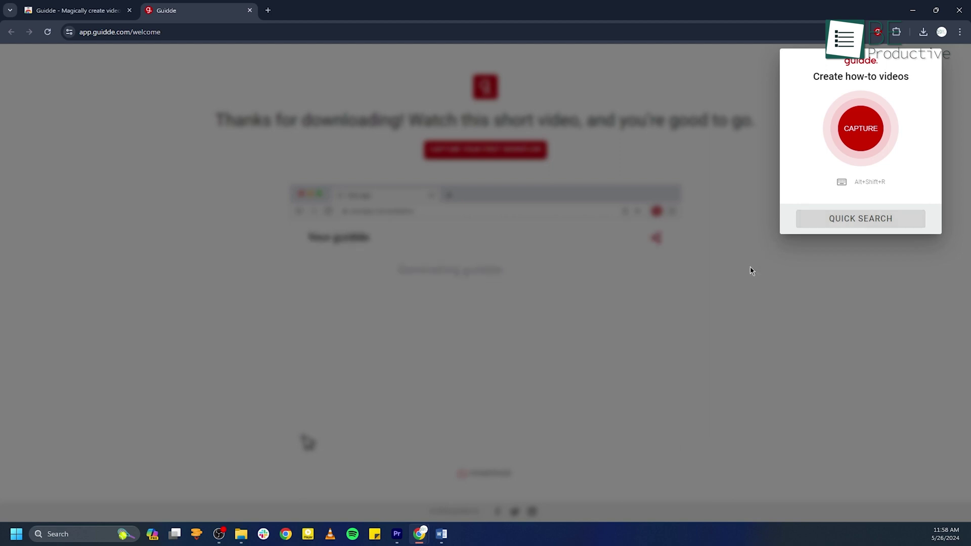
{"action": "left_click", "coordinate": [876, 129]}
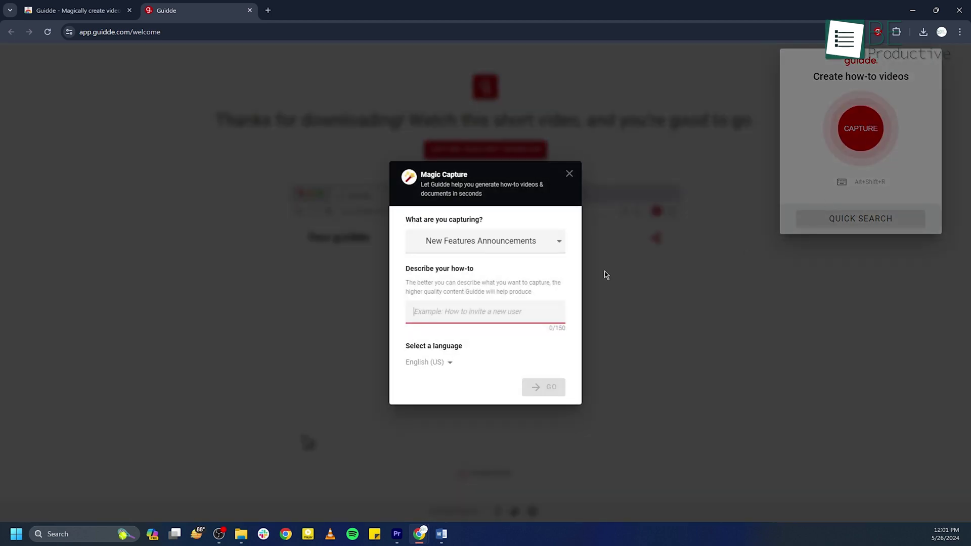
{"action": "left_click", "coordinate": [545, 237]}
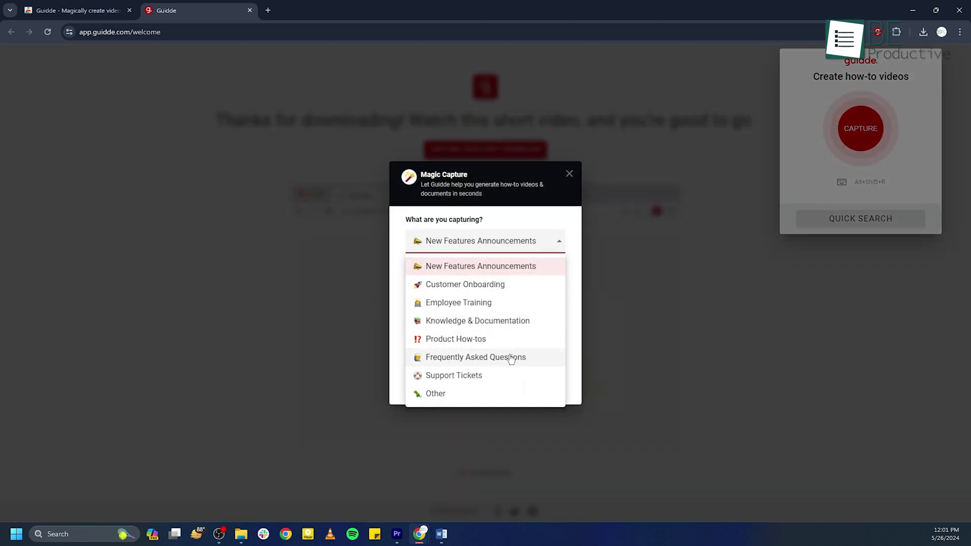
{"action": "left_click", "coordinate": [510, 266]}
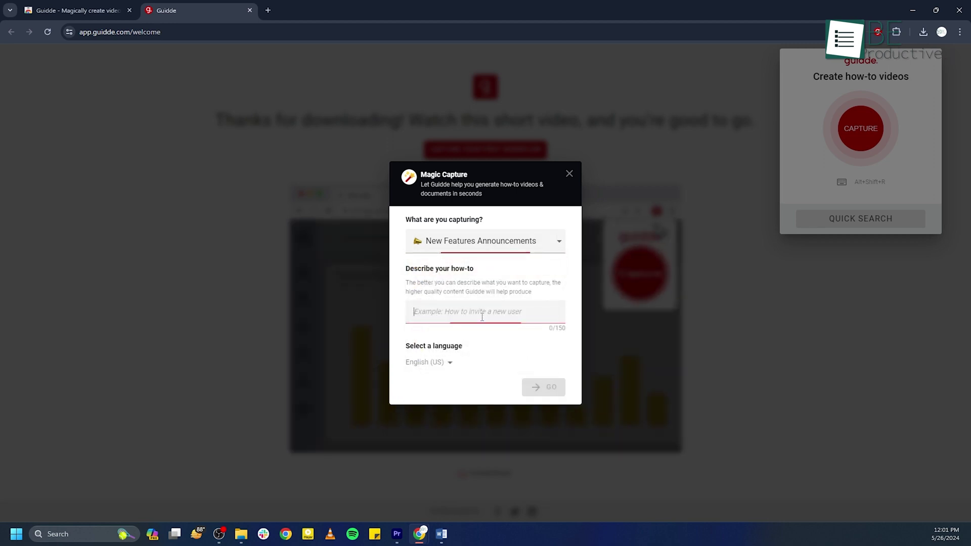
{"action": "left_click", "coordinate": [517, 313]}
{"action": "left_click", "coordinate": [559, 392]}
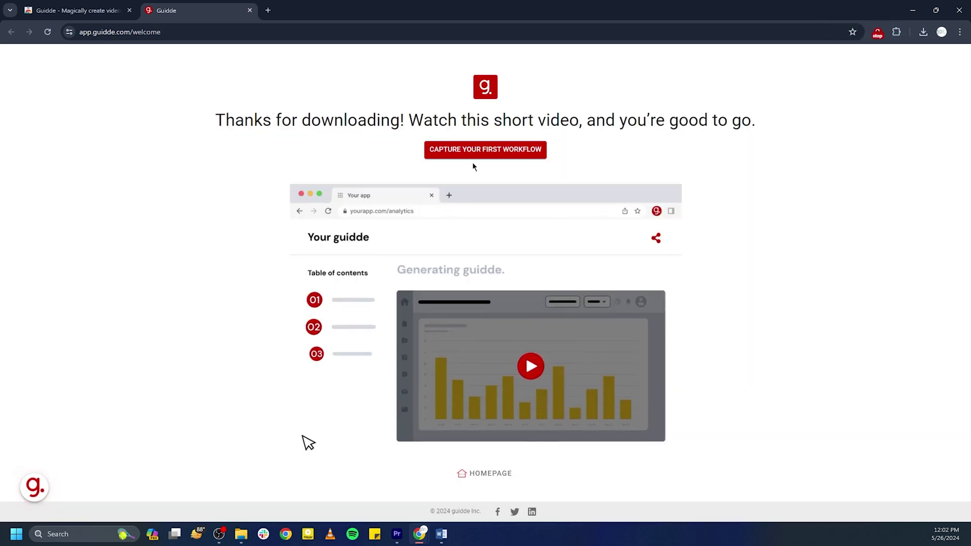
- Record a click on the welcome page as the first step and keep capturing
{"action": "left_click", "coordinate": [477, 153]}
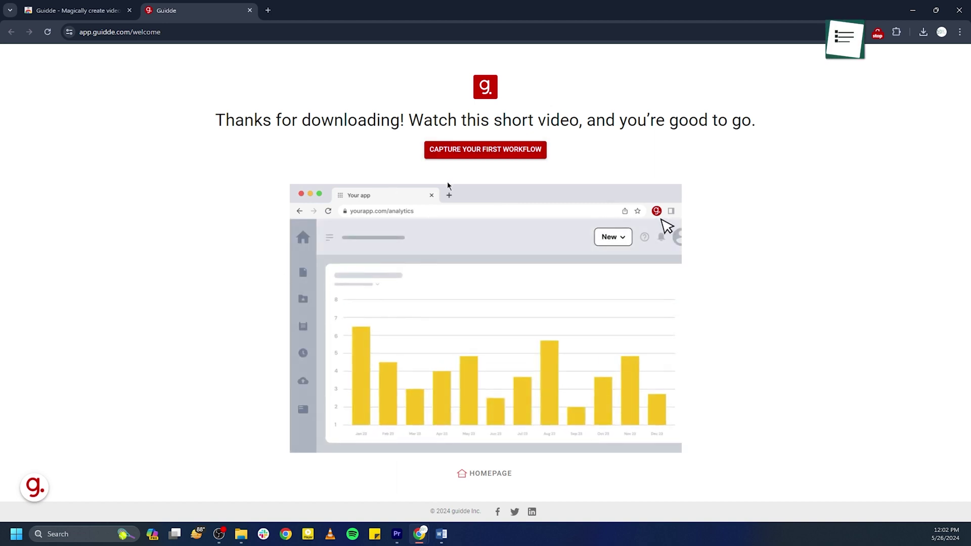
{"action": "left_click", "coordinate": [462, 157]}
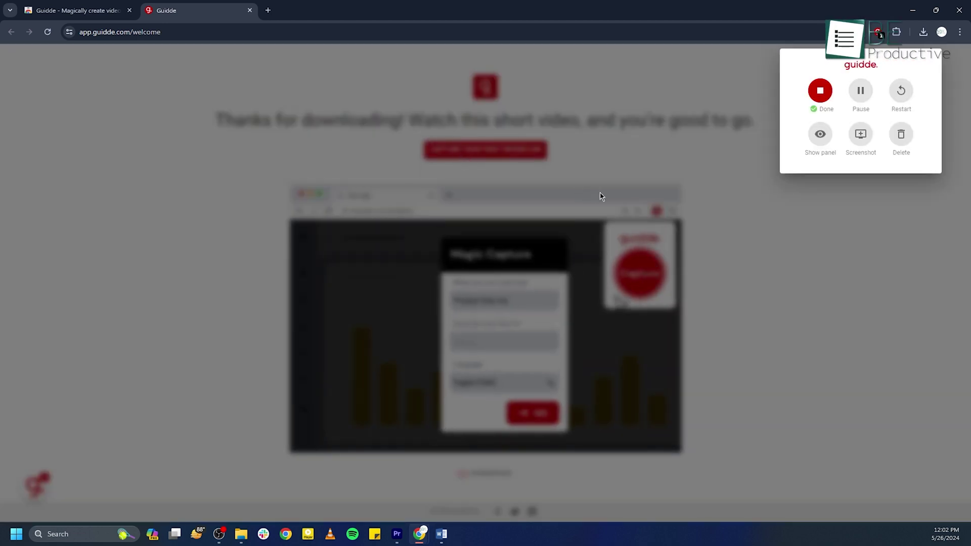
{"action": "left_click", "coordinate": [601, 196]}
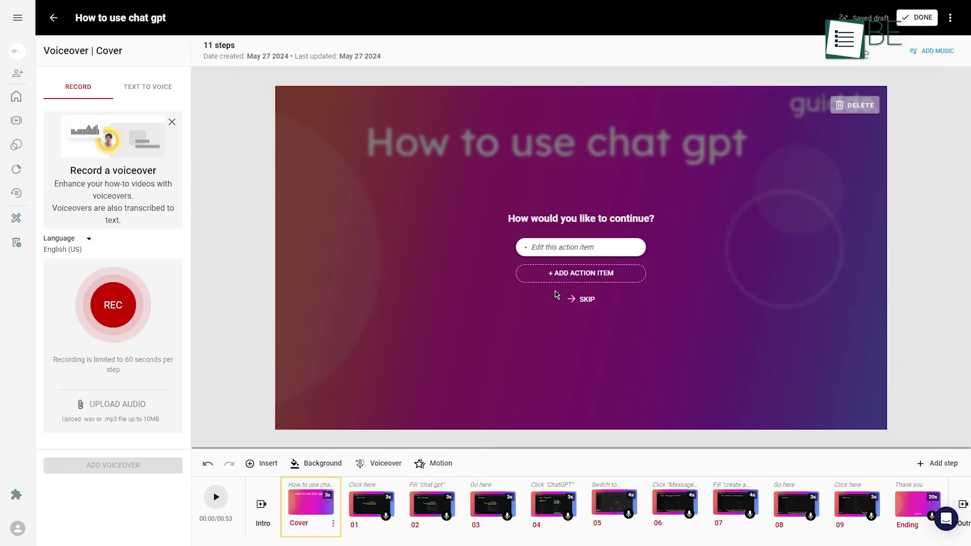
- Add another action item under 'How would you like to continue?' on the Cover step
{"action": "left_click", "coordinate": [594, 276]}
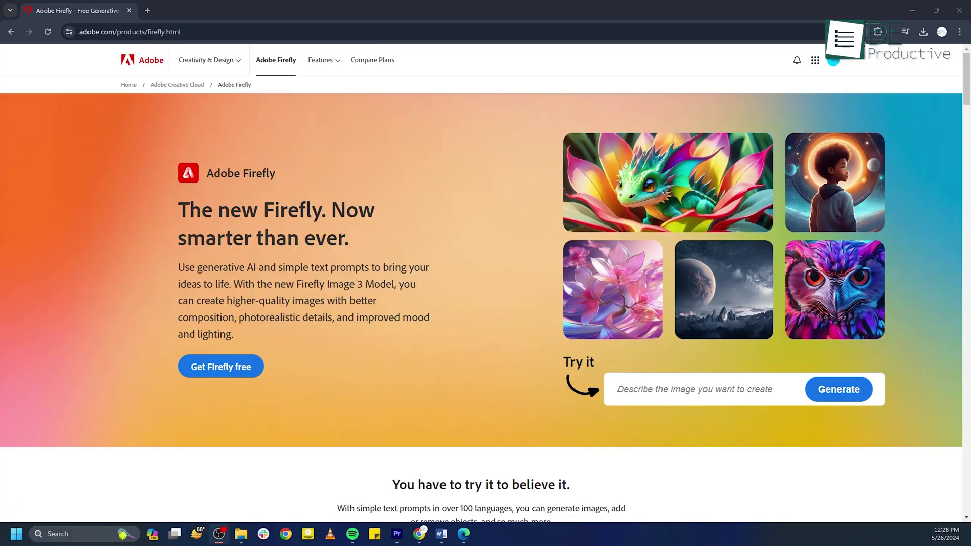
- Start a new Guidde capture of the Adobe Firefly walkthrough
{"action": "left_click", "coordinate": [878, 31]}
{"action": "left_click", "coordinate": [855, 130]}
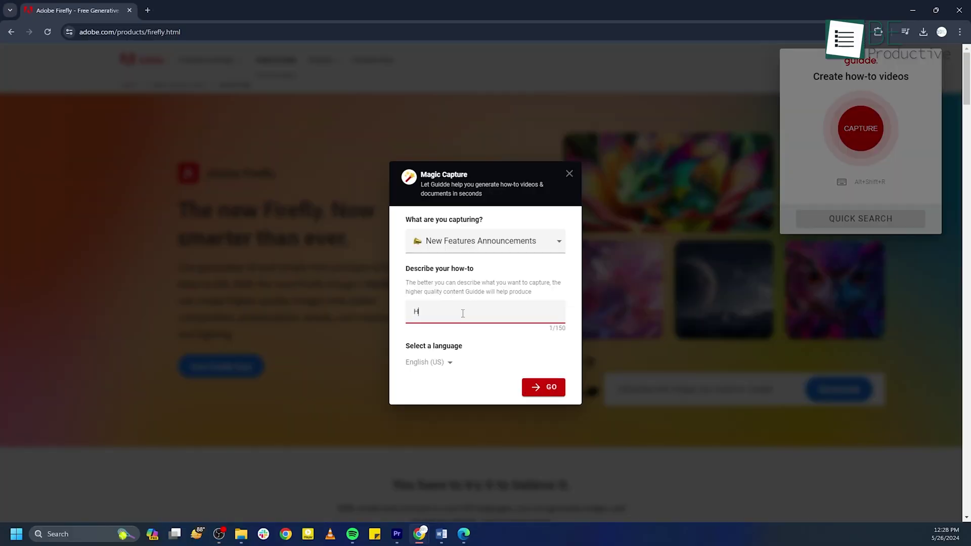
{"action": "left_click", "coordinate": [544, 387]}
- Open Firefly's text to image generator and enter the prompt 'A dog on the streets smiling'
{"action": "scroll", "coordinate": [275, 436], "scroll_direction": "down", "scroll_amount": 5}
{"action": "left_click", "coordinate": [275, 435]}
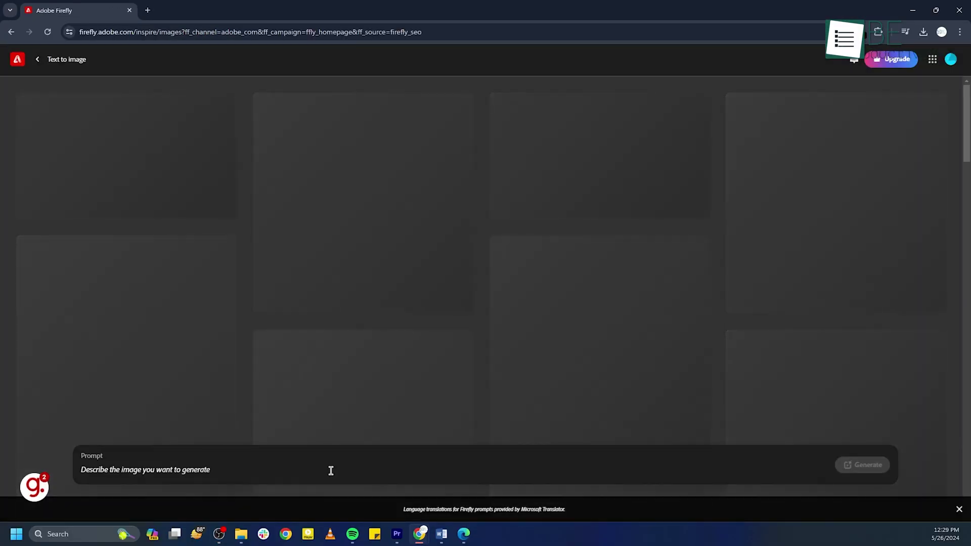
{"action": "left_click", "coordinate": [414, 472]}
{"action": "type", "text": "A dog on the streets smil"}
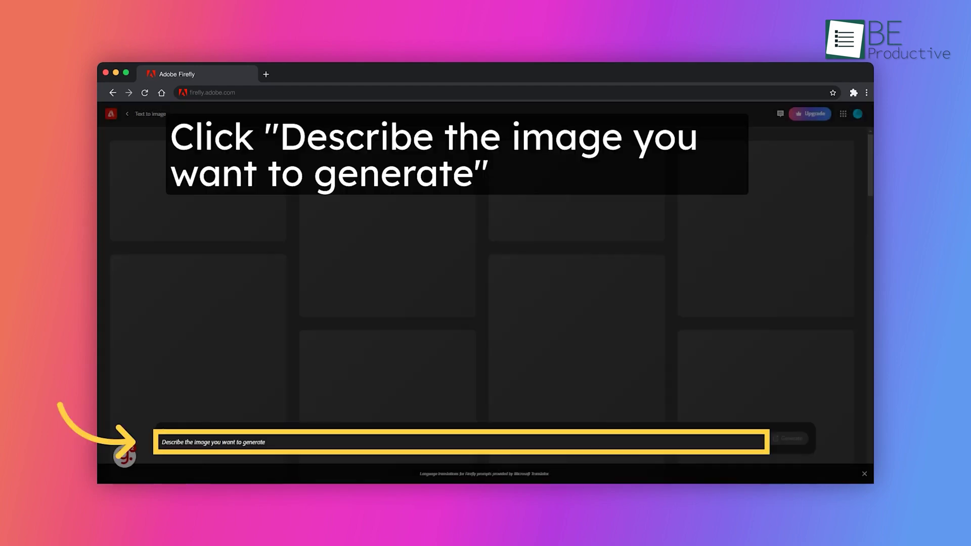
{"action": "type", "text": "A dog on the streets smiling"}
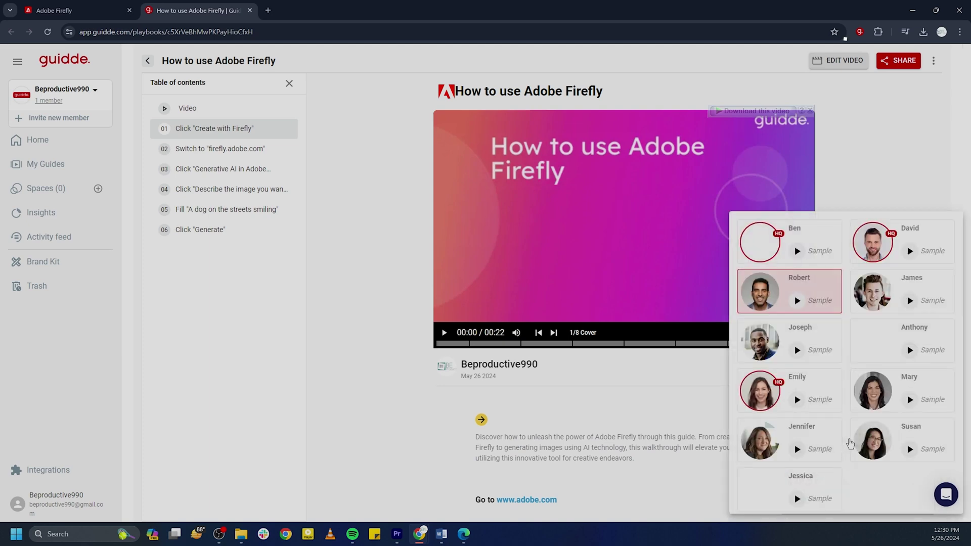
- Switch the cover voiceover speaker from Robert to Anthony and enter 'a beautiful home'
{"action": "left_click", "coordinate": [685, 390]}
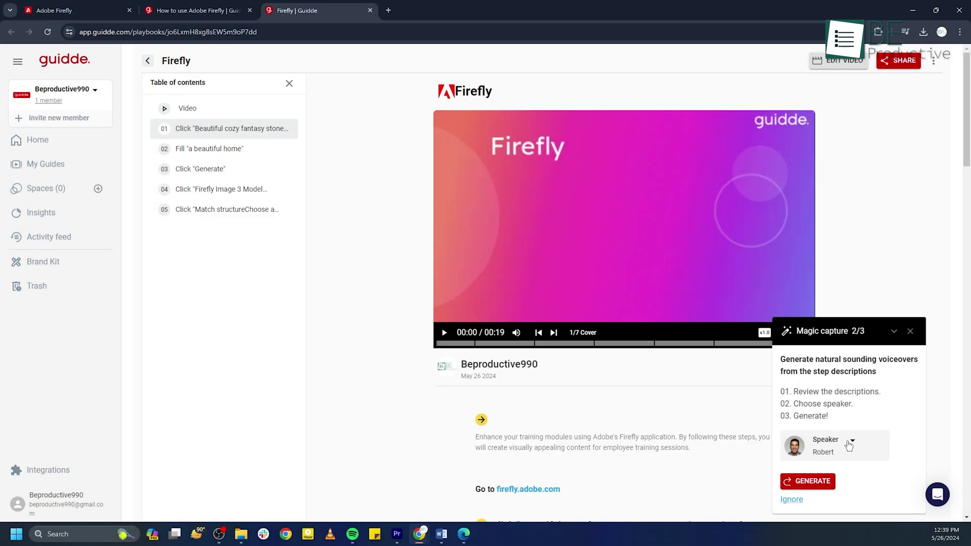
{"action": "left_click", "coordinate": [850, 443]}
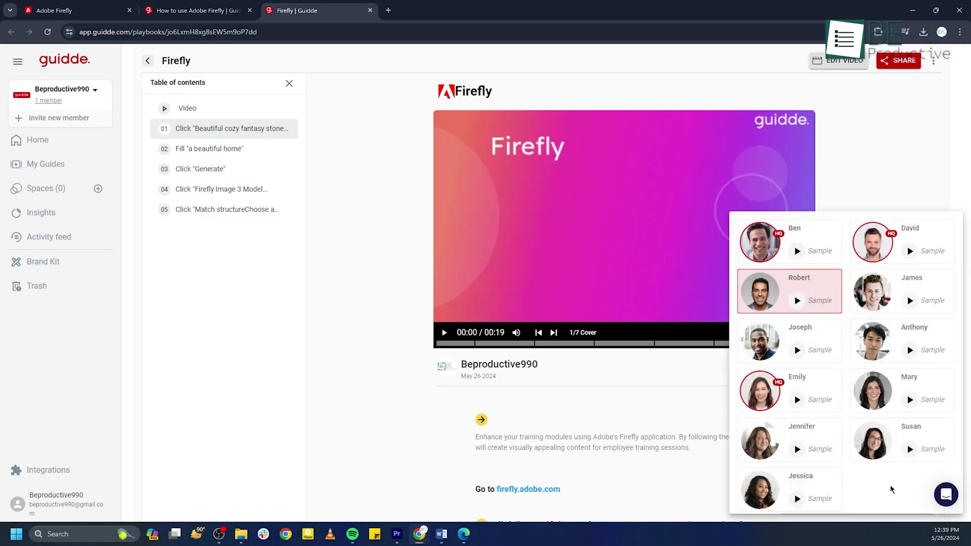
{"action": "left_click", "coordinate": [917, 339]}
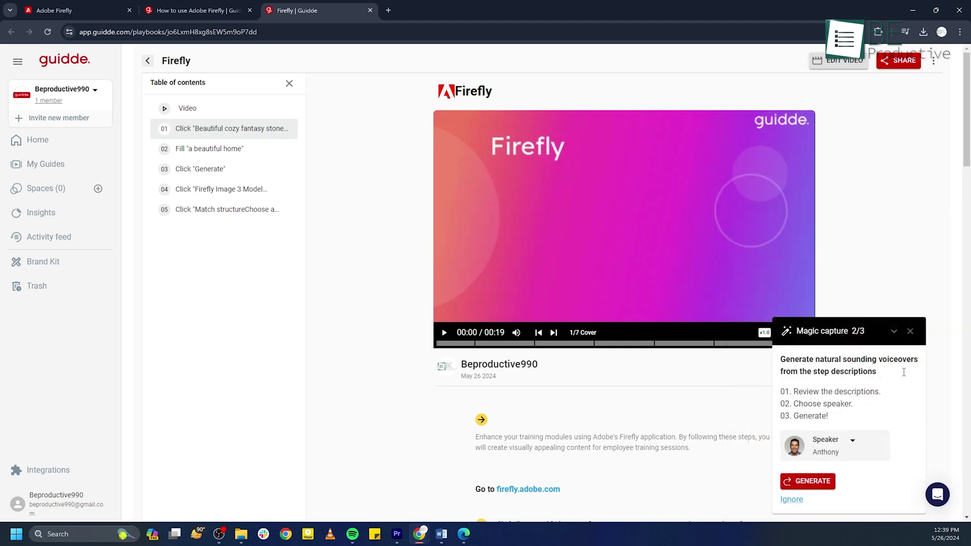
{"action": "left_click", "coordinate": [839, 448]}
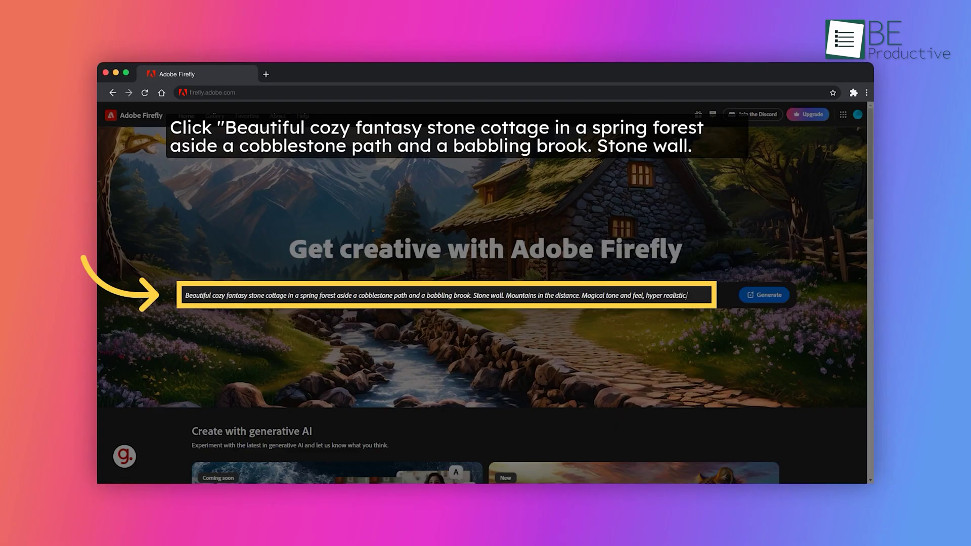
{"action": "type", "text": "a beautiful home"}
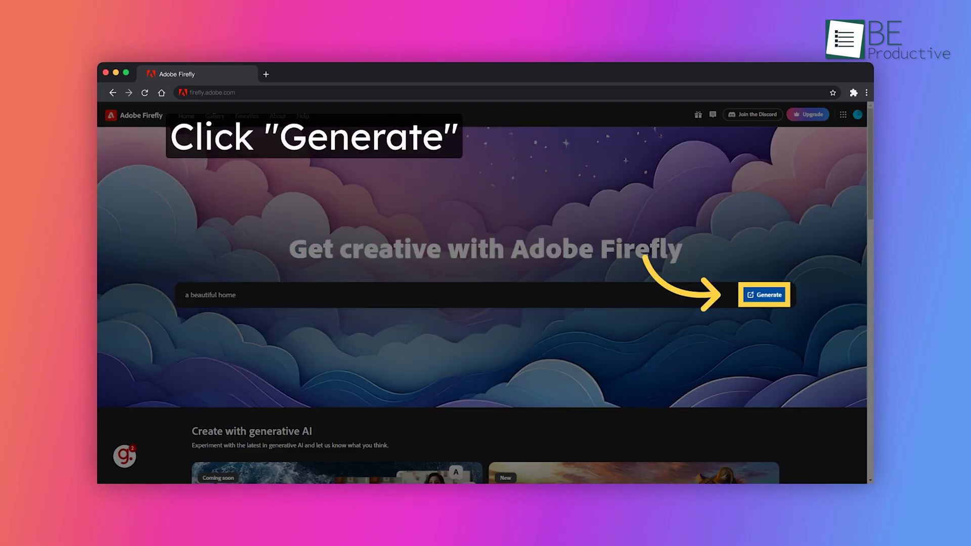
{"action": "left_click", "coordinate": [764, 295]}
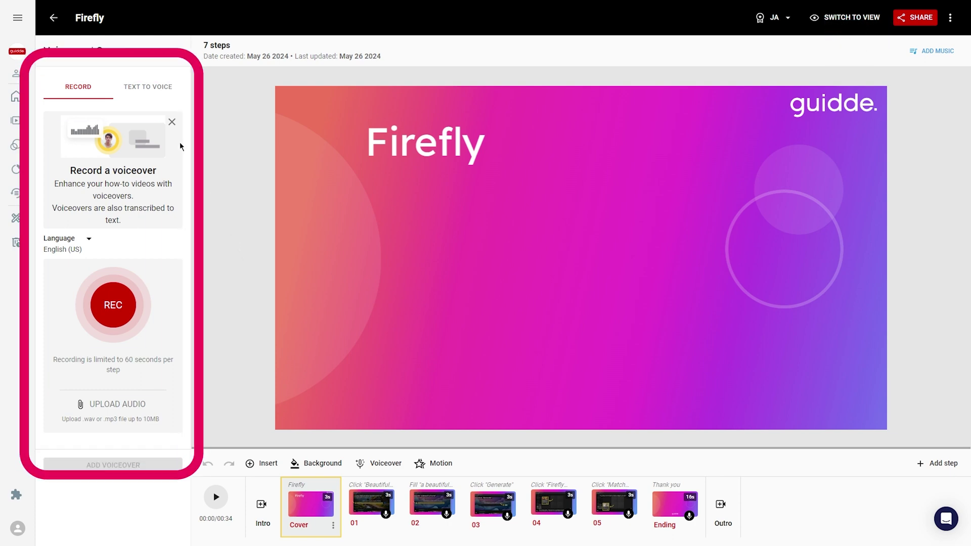
- Switch the Firefly cover narration to Text to Voice, reviewing voices and keeping English (US)
{"action": "left_click", "coordinate": [158, 93]}
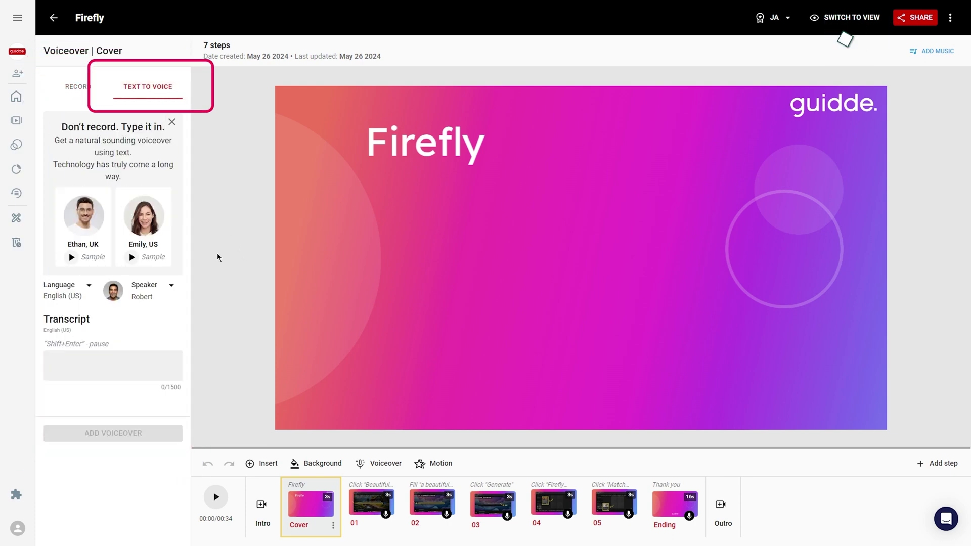
{"action": "left_click", "coordinate": [172, 288]}
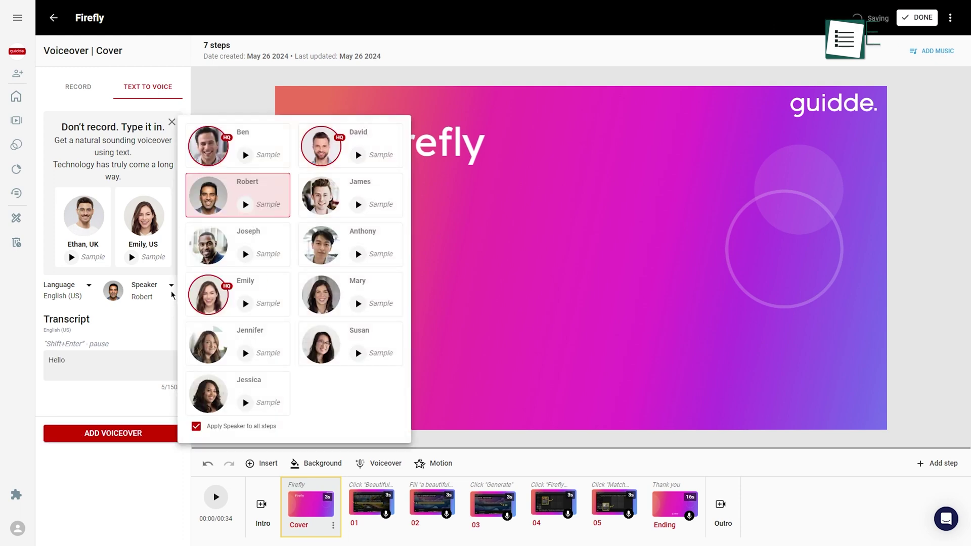
{"action": "left_click", "coordinate": [88, 286]}
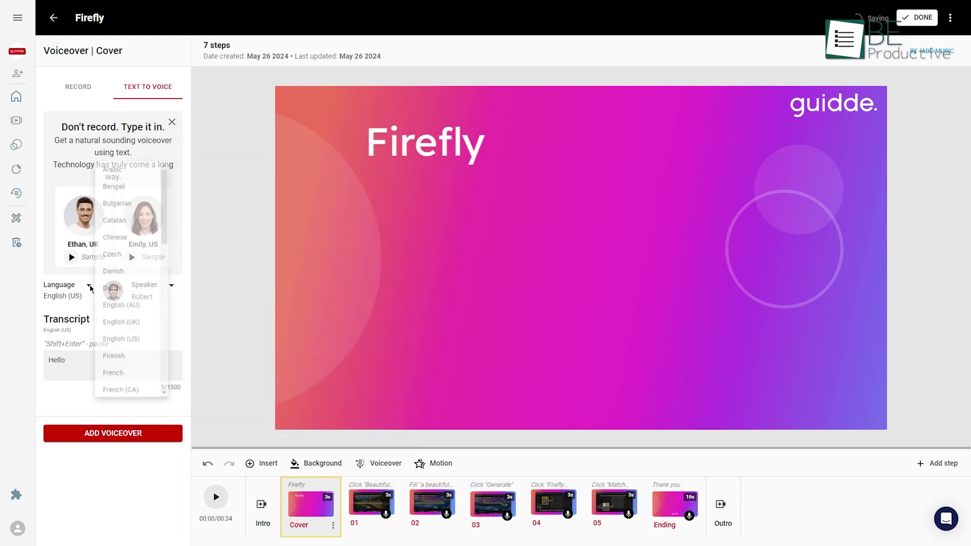
{"action": "left_click", "coordinate": [214, 290]}
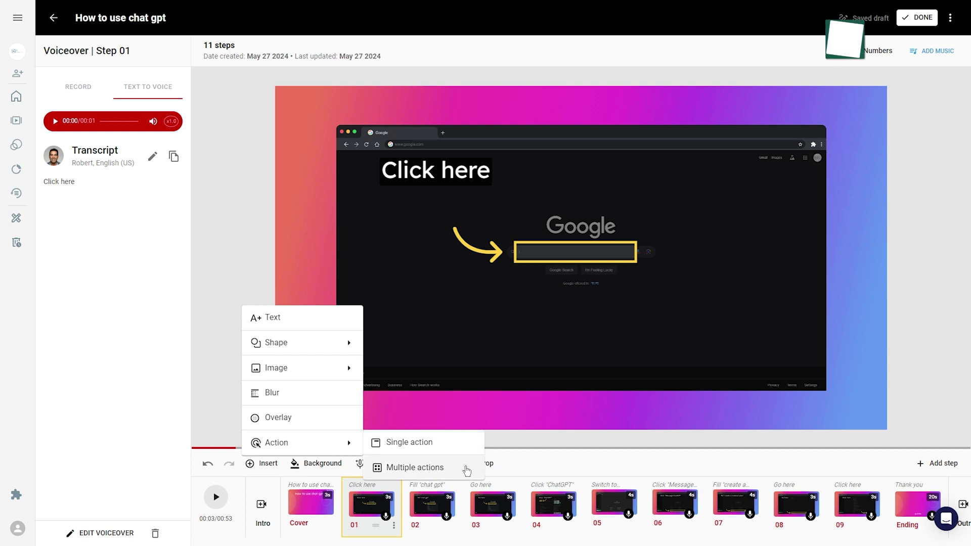
- Insert a multiple-choice action into step 04 and edit its action description
{"action": "left_click", "coordinate": [467, 471]}
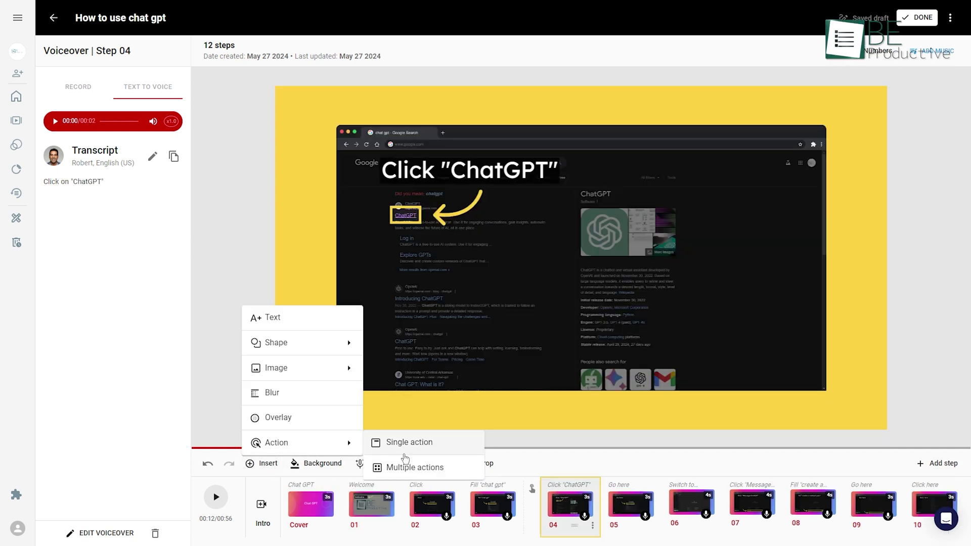
{"action": "left_click", "coordinate": [405, 459]}
{"action": "left_click", "coordinate": [633, 247]}
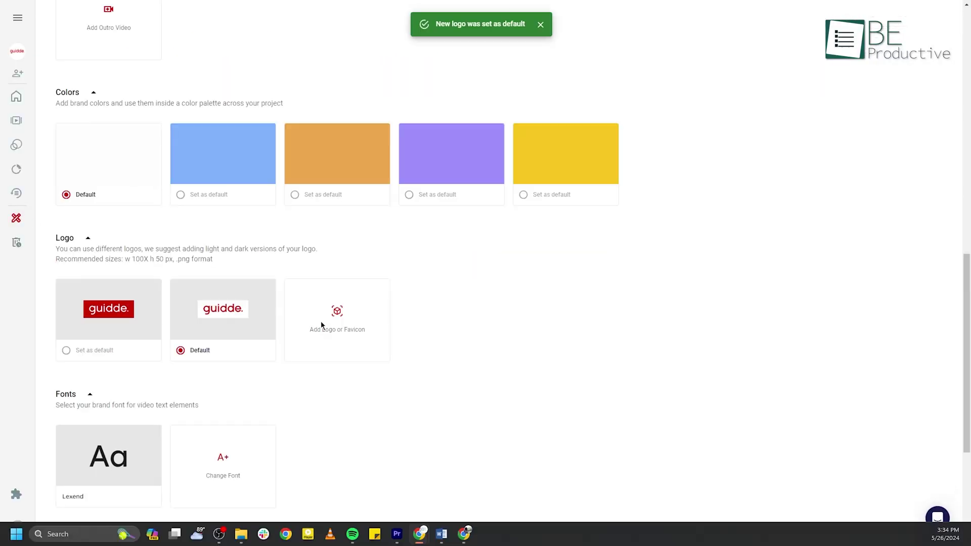
- Upload be_productive_logo_Final from the Desktop, crop it around the logo, and save it
{"action": "left_click", "coordinate": [326, 324]}
{"action": "left_click", "coordinate": [42, 135]}
{"action": "left_click", "coordinate": [394, 96]}
{"action": "left_click", "coordinate": [516, 425]}
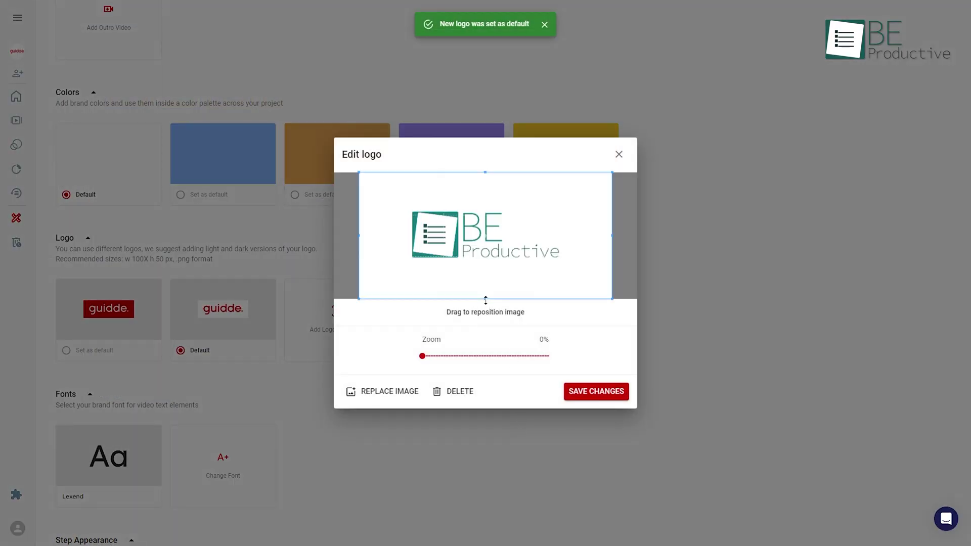
{"action": "left_click_drag", "start_coordinate": [485, 300], "coordinate": [485, 263]}
{"action": "left_click_drag", "start_coordinate": [484, 189], "coordinate": [483, 217]}
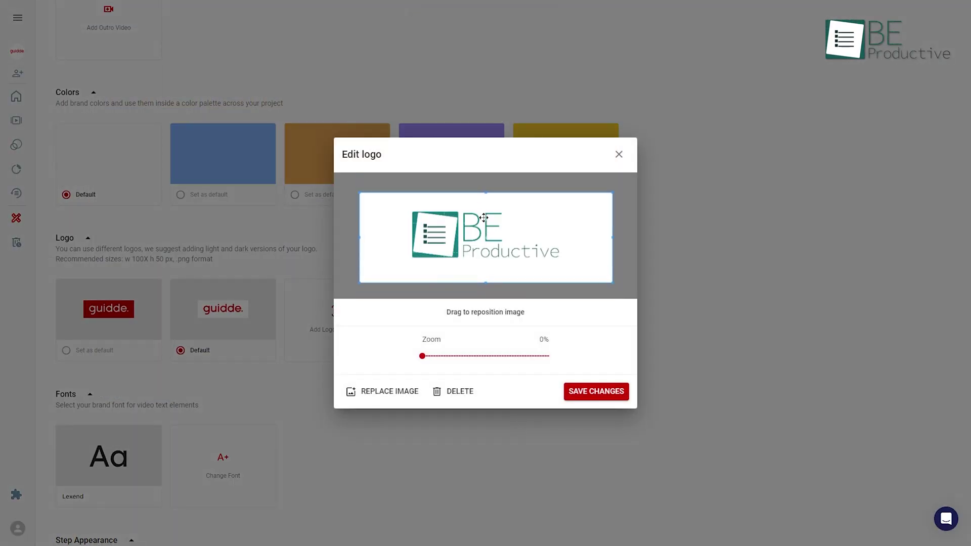
{"action": "left_click", "coordinate": [595, 393]}
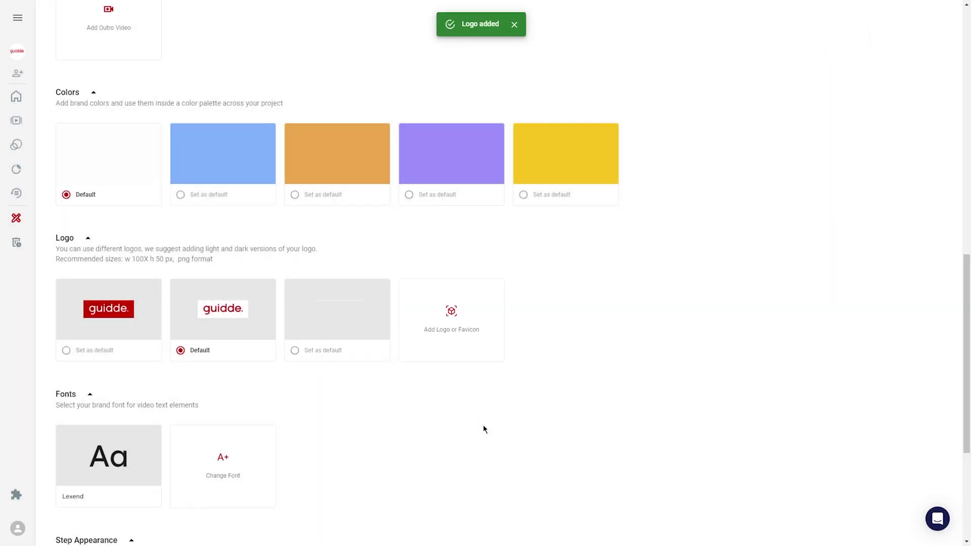
- Try several gradient swatches on the Firefly cover and settle on yellow-red-purple-cyan
{"action": "scroll", "coordinate": [539, 256], "scroll_direction": "up", "scroll_amount": 15}
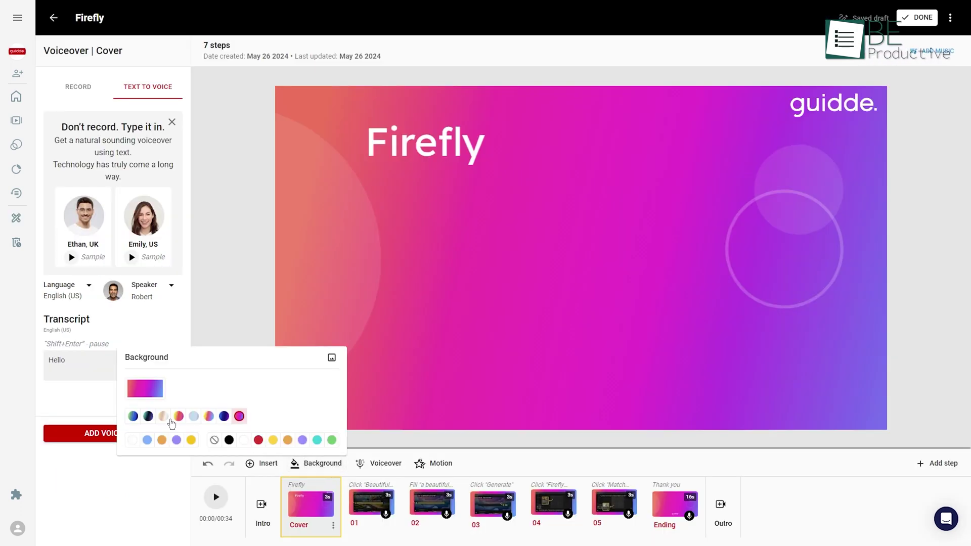
{"action": "left_click", "coordinate": [140, 393]}
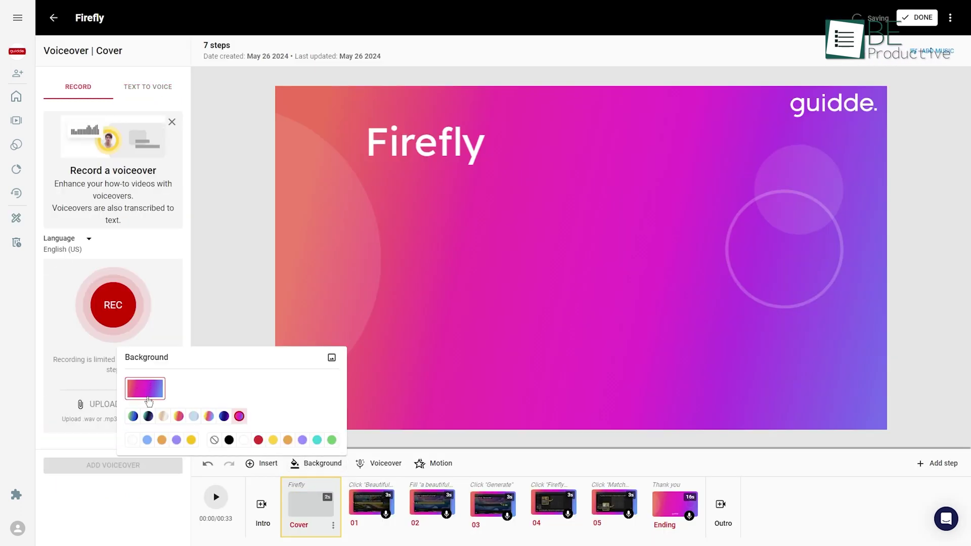
{"action": "left_click", "coordinate": [149, 416]}
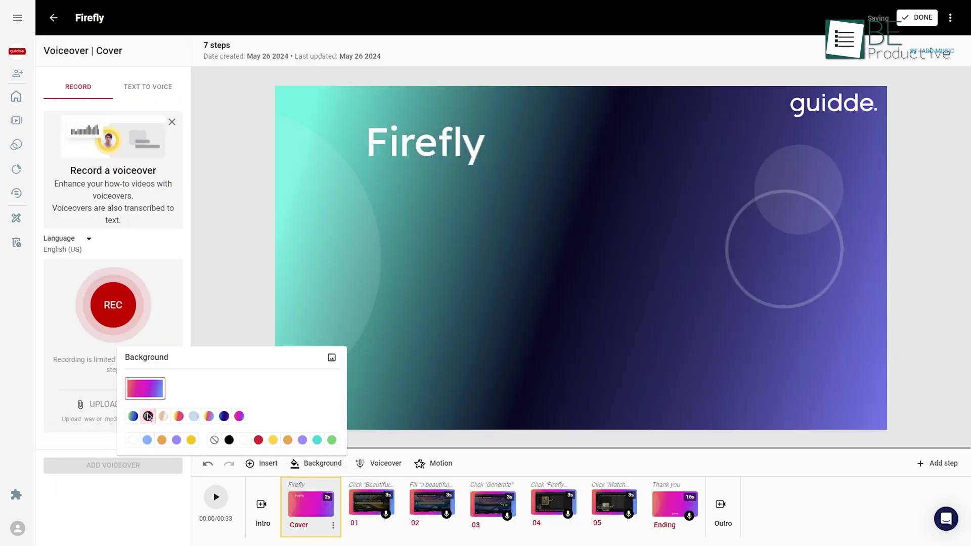
{"action": "left_click", "coordinate": [177, 417]}
{"action": "left_click", "coordinate": [193, 416]}
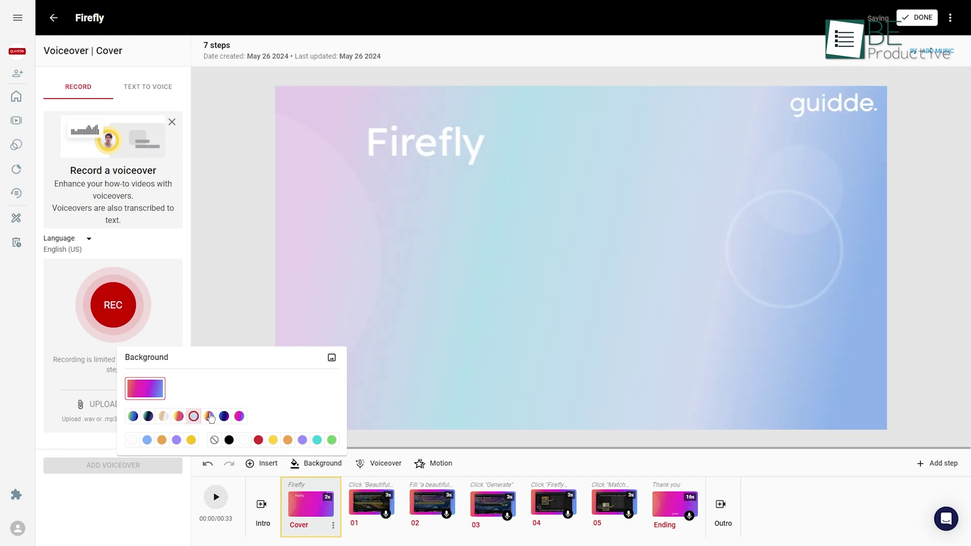
{"action": "left_click", "coordinate": [209, 417]}
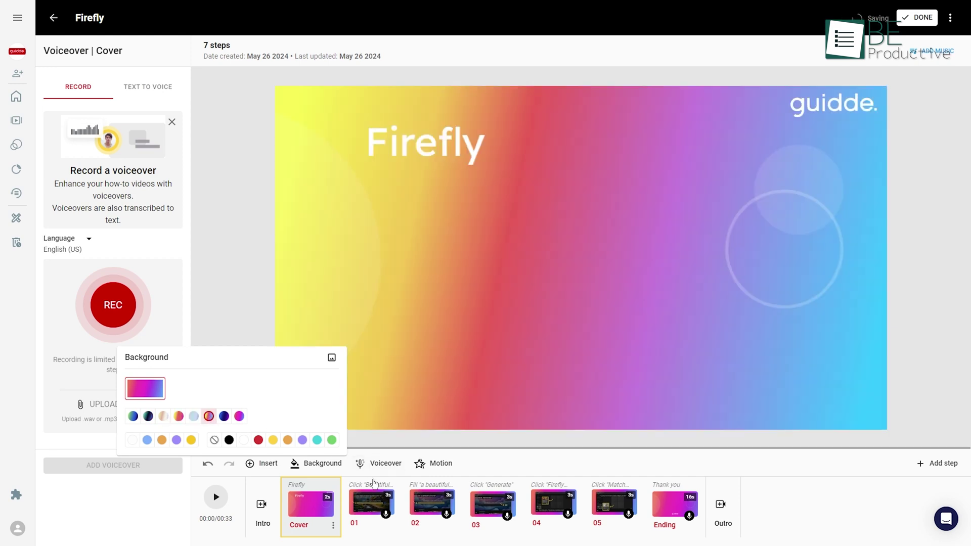
- Try several gradients on step 01, then restore its original orange-magenta-blue gradient
{"action": "left_click", "coordinate": [373, 483]}
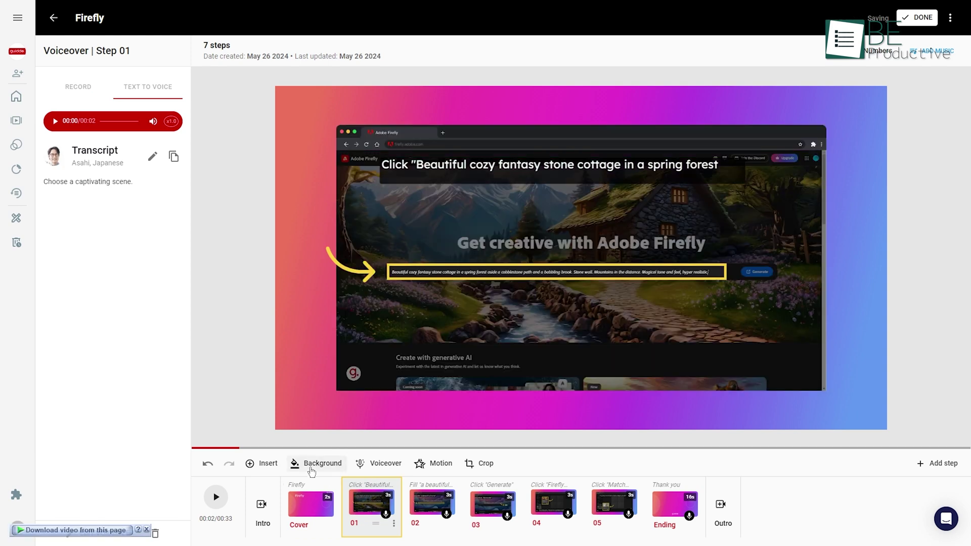
{"action": "left_click", "coordinate": [312, 471]}
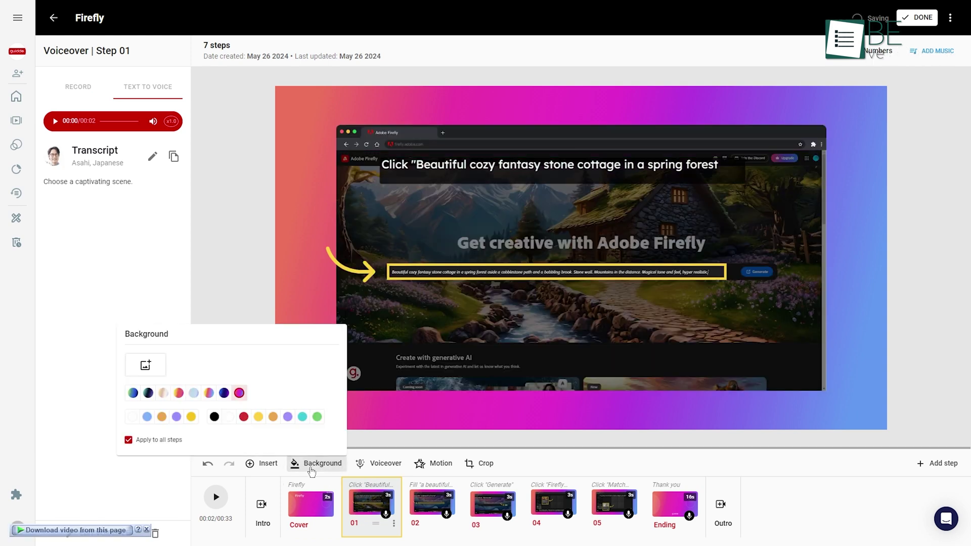
{"action": "left_click", "coordinate": [224, 394]}
{"action": "left_click", "coordinate": [209, 394]}
{"action": "left_click", "coordinate": [197, 394]}
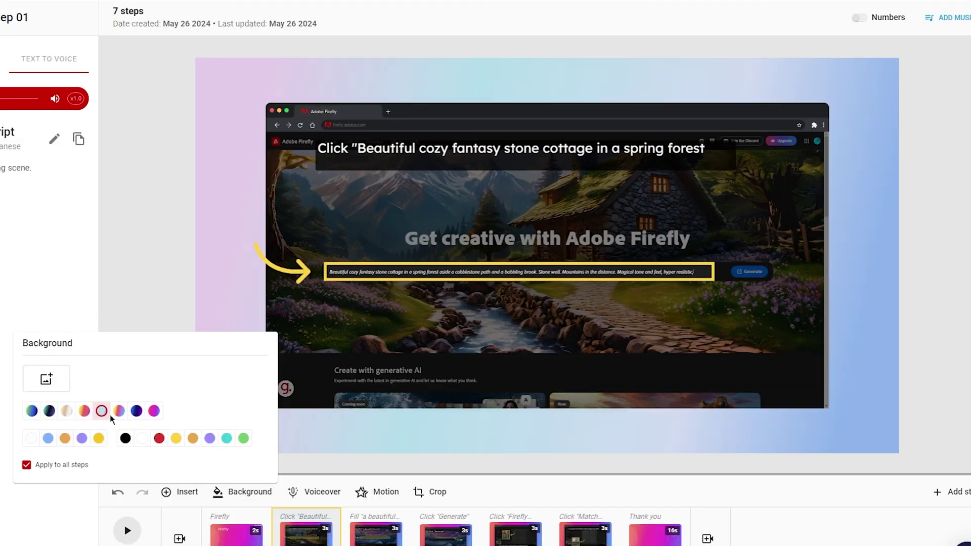
{"action": "left_click", "coordinate": [120, 413]}
{"action": "left_click", "coordinate": [137, 412]}
{"action": "left_click", "coordinate": [154, 412]}
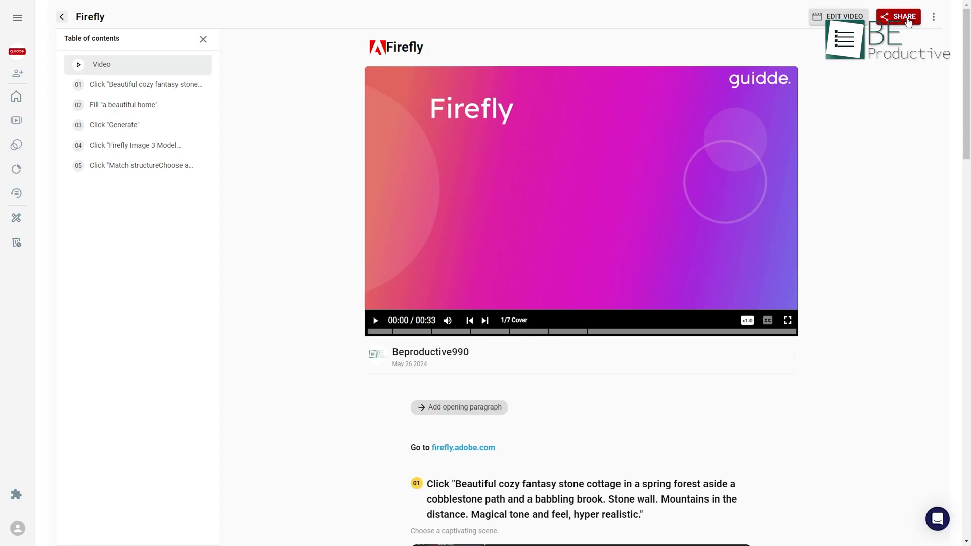
- Open the guide's share and export options, then preview and scroll the published page
{"action": "left_click", "coordinate": [899, 16]}
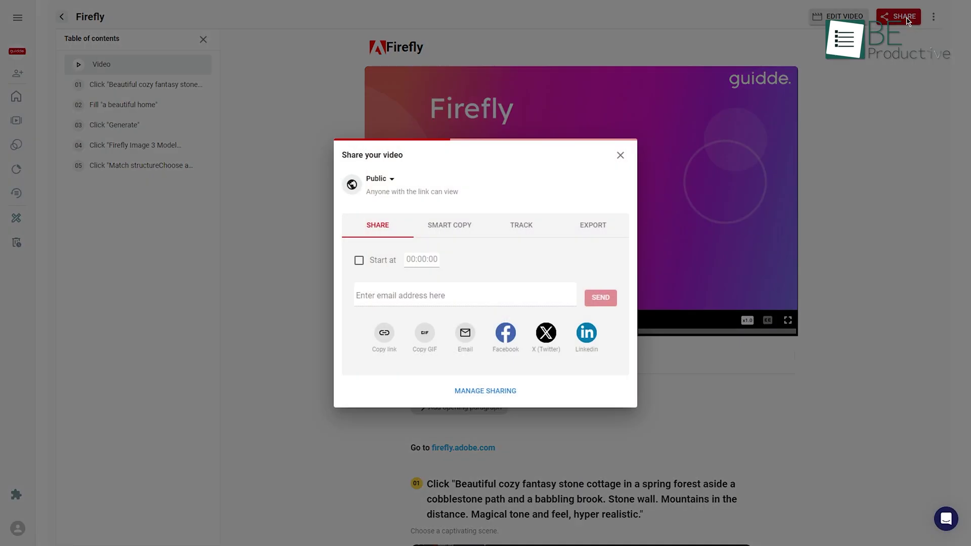
{"action": "left_click", "coordinate": [588, 232]}
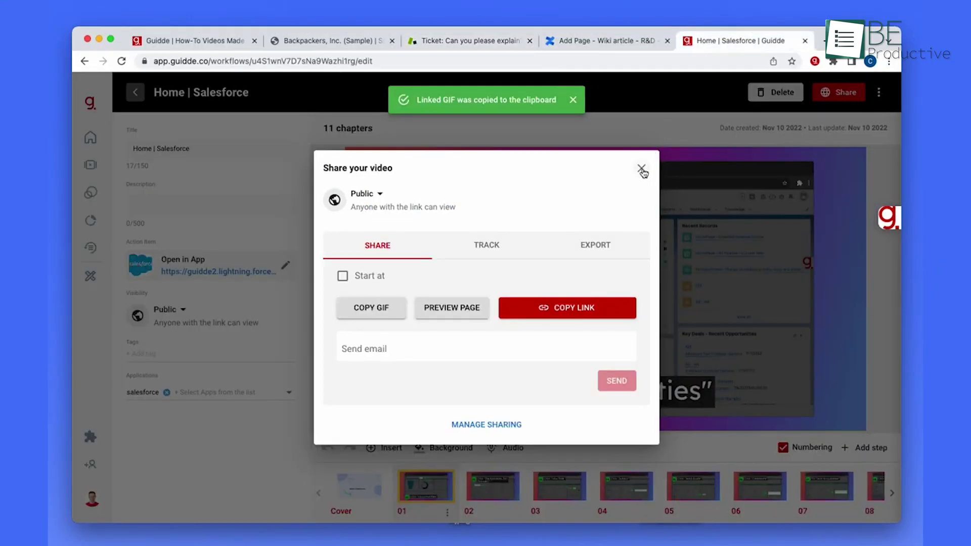
{"action": "left_click", "coordinate": [441, 307]}
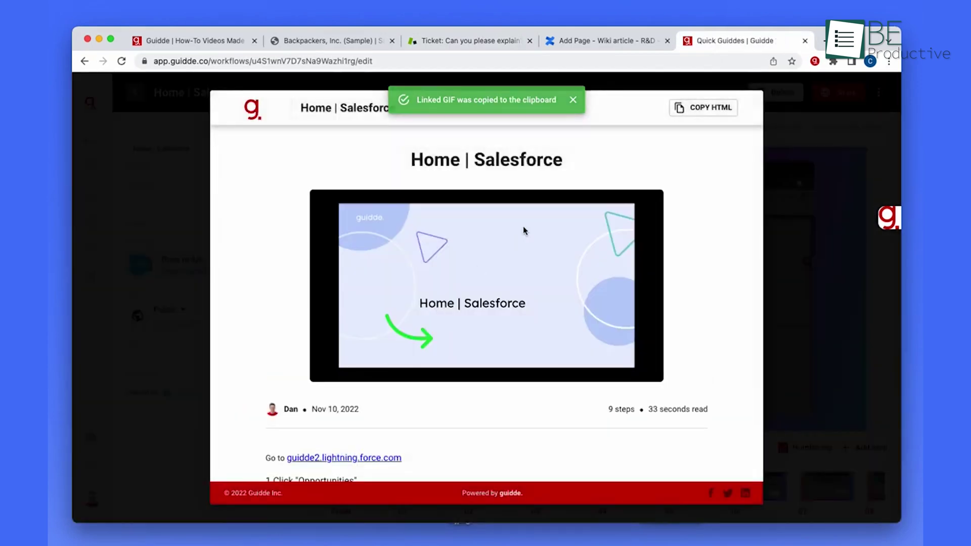
{"action": "scroll", "coordinate": [561, 201], "scroll_direction": "down", "scroll_amount": 6}
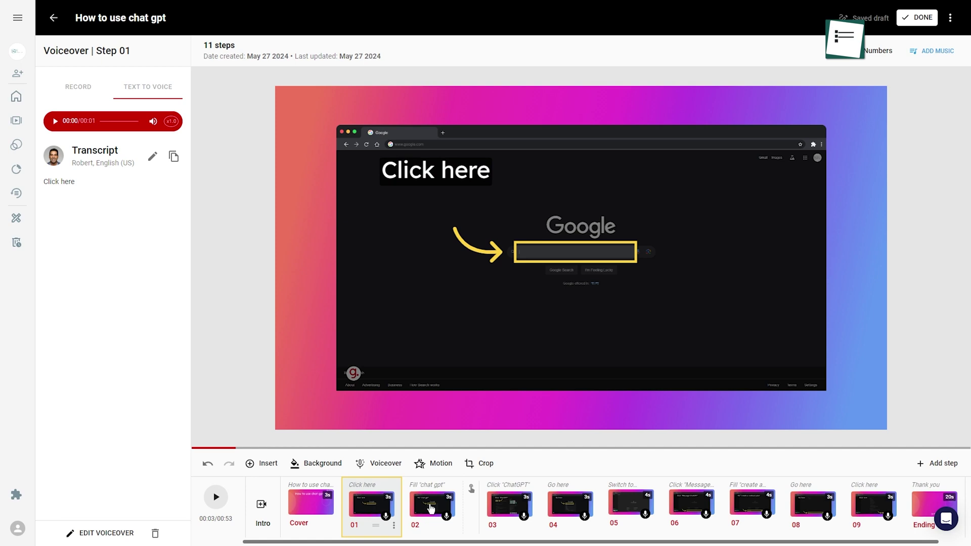
- Browse steps 02 through 06, then return to the Click "ChatGPT" step
{"action": "left_click", "coordinate": [429, 509]}
{"action": "left_click", "coordinate": [496, 506]}
{"action": "left_click", "coordinate": [565, 506]}
{"action": "left_click", "coordinate": [632, 508]}
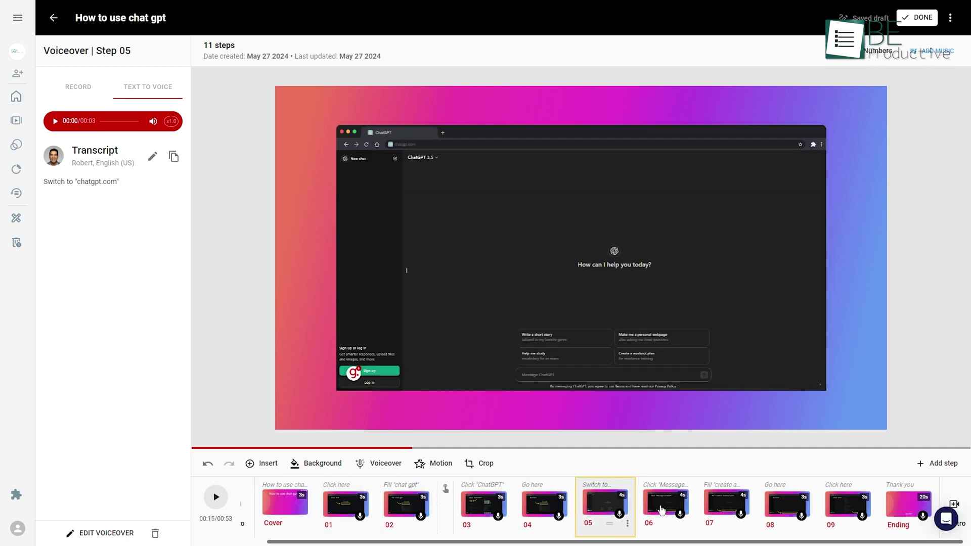
{"action": "left_click", "coordinate": [661, 509]}
{"action": "left_click", "coordinate": [473, 509]}
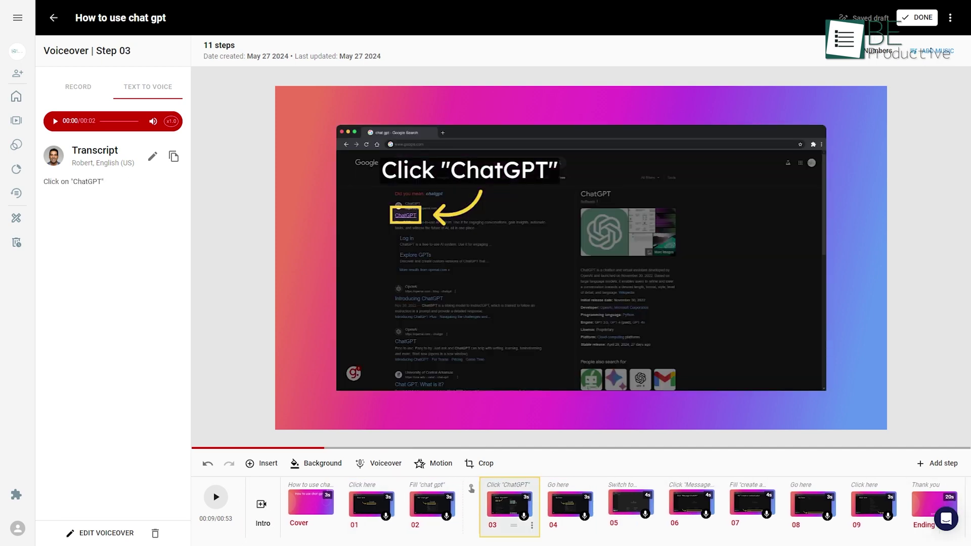
- Add an image step from be_productive_logo_Final on the Desktop, keeping the crop
{"action": "left_click", "coordinate": [934, 465]}
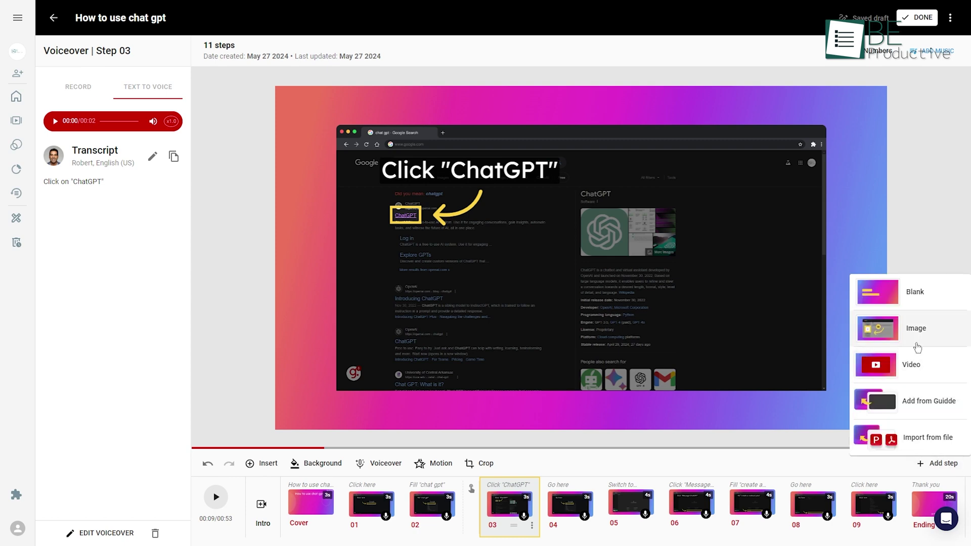
{"action": "left_click", "coordinate": [918, 343]}
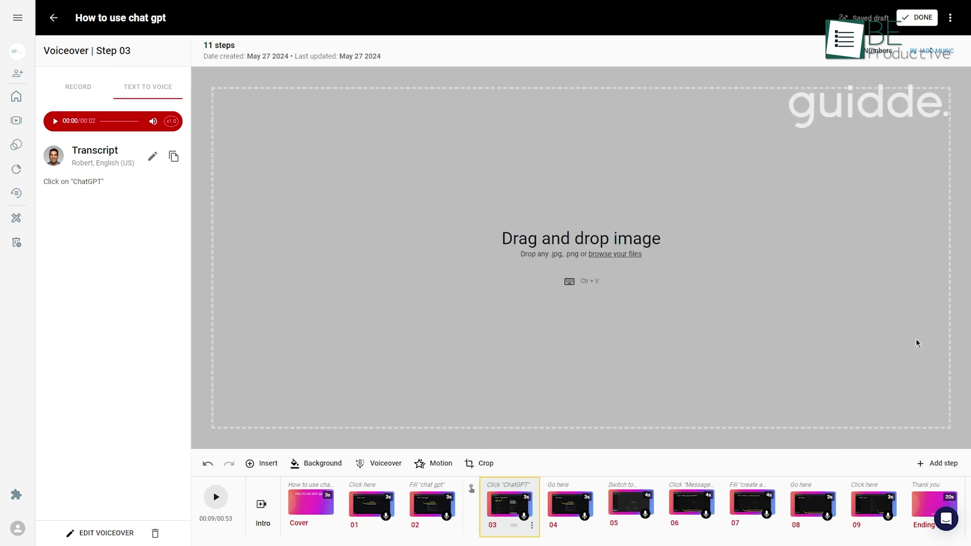
{"action": "left_click", "coordinate": [358, 335]}
{"action": "left_click", "coordinate": [48, 137]}
{"action": "left_click", "coordinate": [390, 112]}
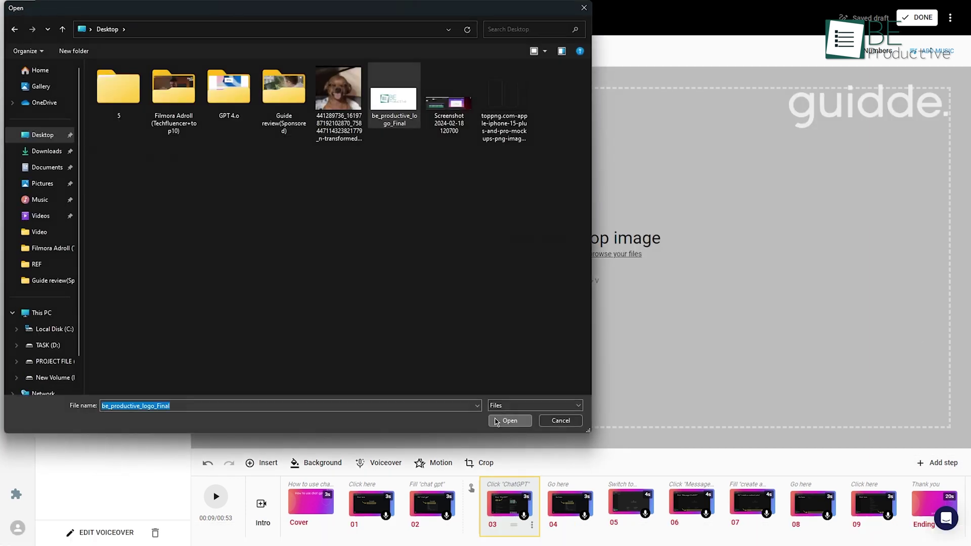
{"action": "left_click", "coordinate": [496, 419]}
{"action": "left_click", "coordinate": [597, 411]}
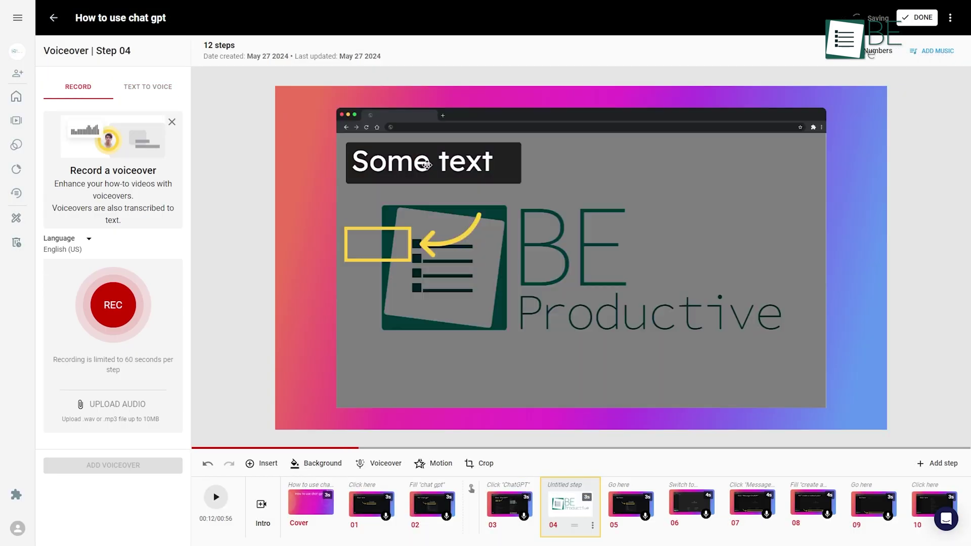
- Caption the logo step 'Welcome', delete the yellow rectangle, and move the step after the cover
{"action": "left_click", "coordinate": [427, 165]}
{"action": "left_click", "coordinate": [424, 165]}
{"action": "key", "text": "ctrl+a"}
{"action": "type", "text": "Welcome"}
{"action": "left_click_drag", "start_coordinate": [421, 280], "coordinate": [538, 199]}
{"action": "left_click", "coordinate": [404, 235]}
{"action": "key", "text": "Delete"}
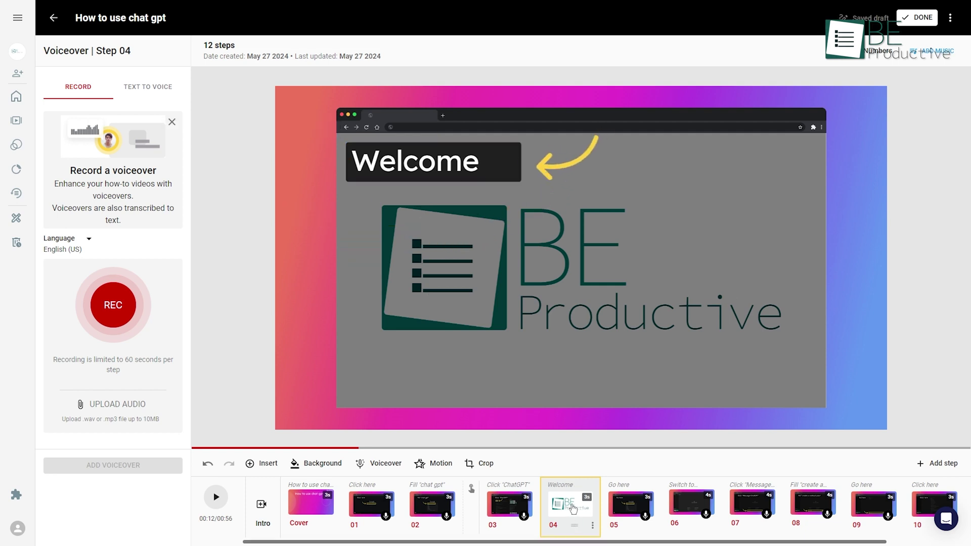
{"action": "left_click_drag", "start_coordinate": [573, 509], "coordinate": [301, 504]}
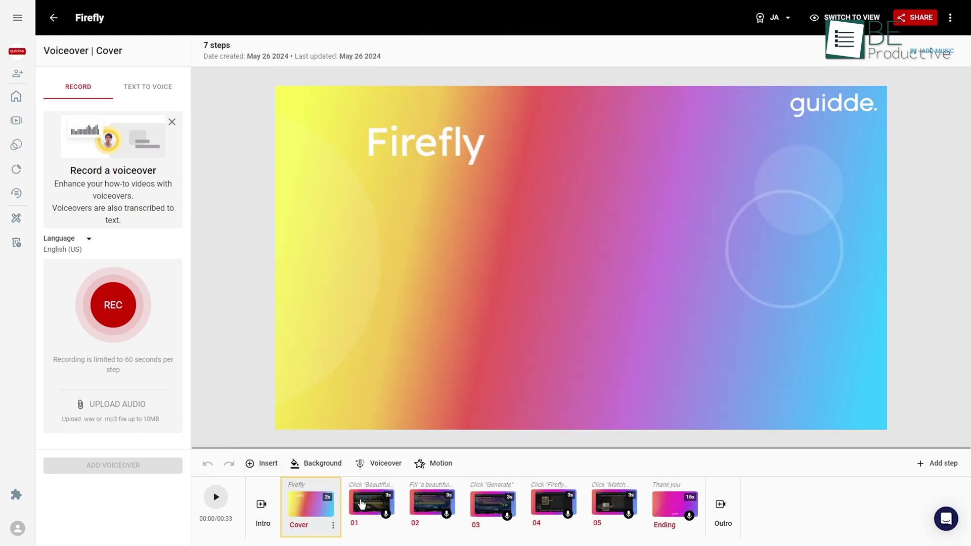
- Review the first Firefly steps, then nudge the cover's Firefly title down and right
{"action": "left_click", "coordinate": [363, 504]}
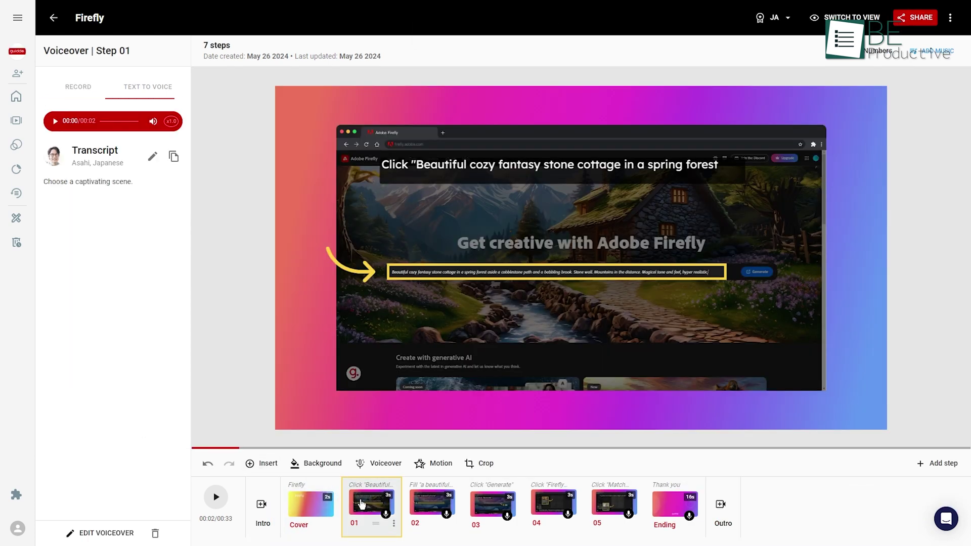
{"action": "left_click", "coordinate": [430, 504]}
{"action": "left_click", "coordinate": [501, 513]}
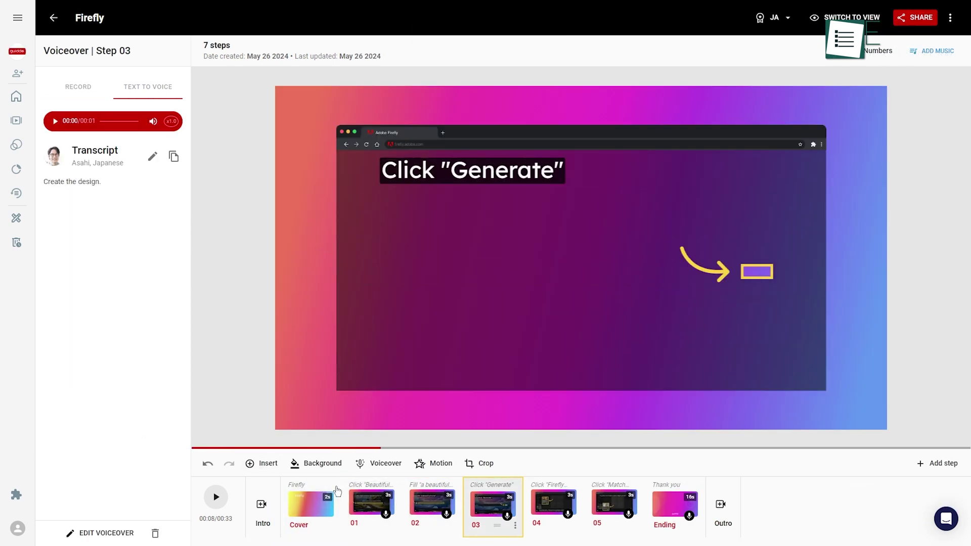
{"action": "left_click", "coordinate": [313, 504]}
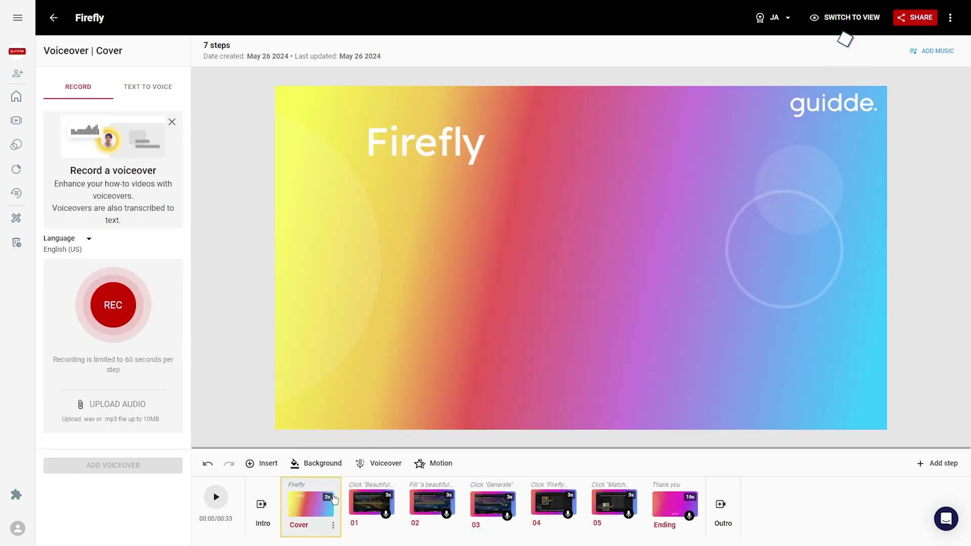
{"action": "left_click", "coordinate": [442, 148]}
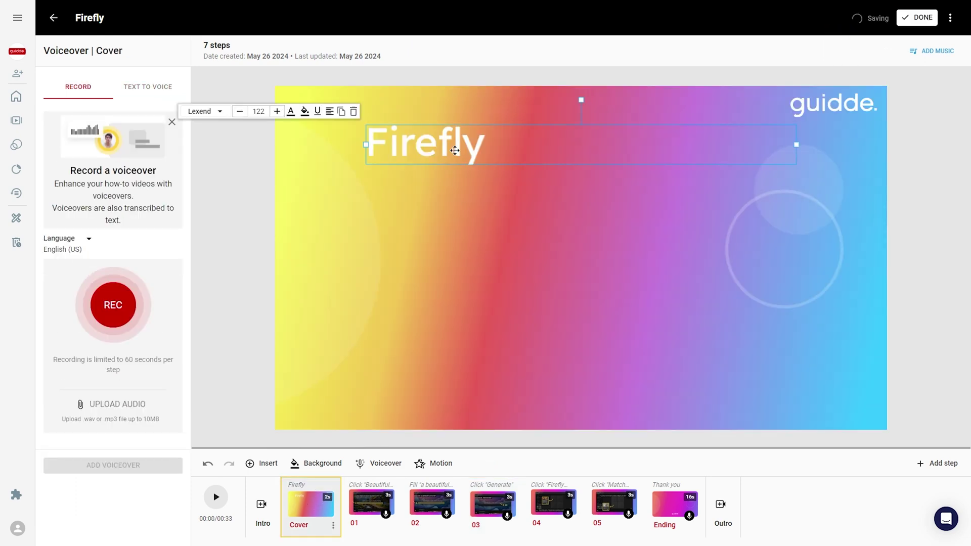
{"action": "left_click_drag", "start_coordinate": [457, 151], "coordinate": [480, 170]}
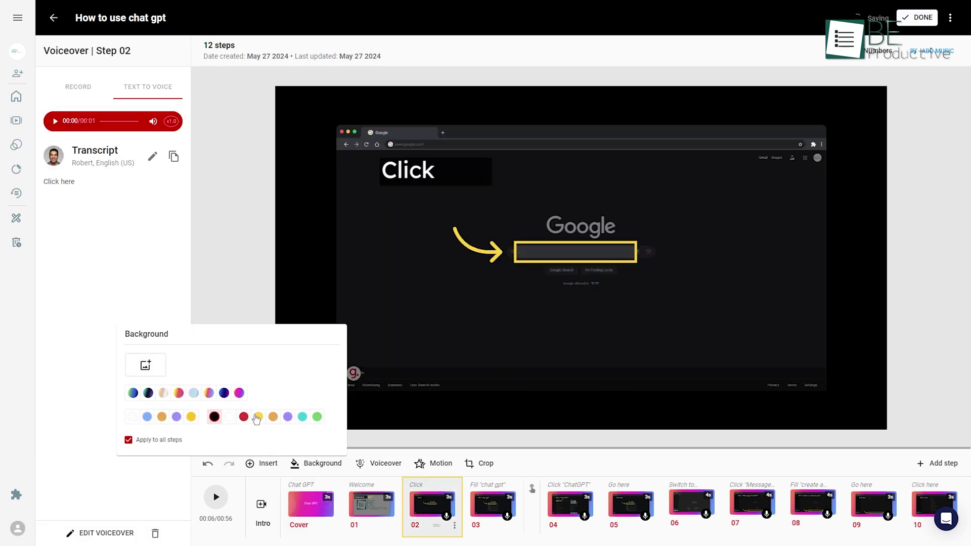
- Make the step backgrounds solid yellow, then show the teammate invitation's Role options
{"action": "left_click", "coordinate": [259, 417]}
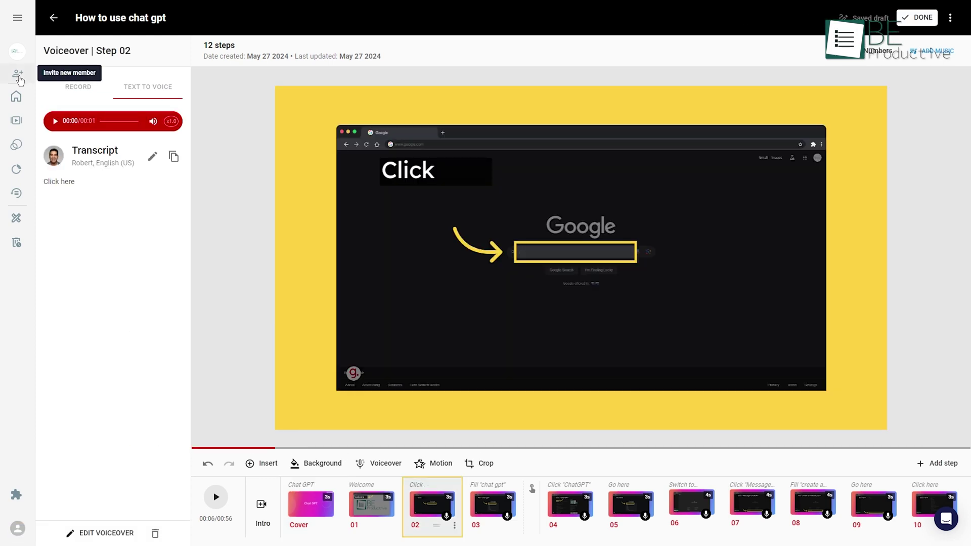
{"action": "left_click", "coordinate": [18, 74]}
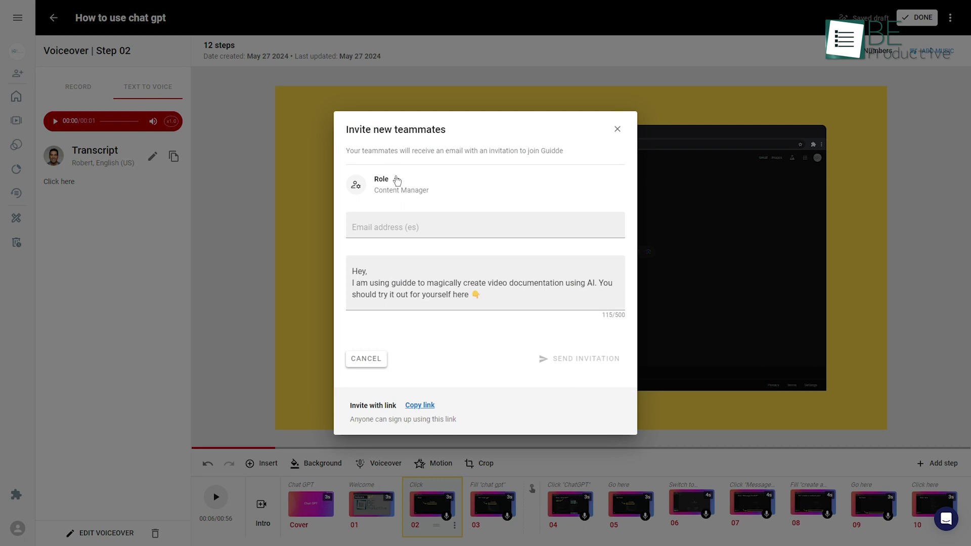
{"action": "left_click", "coordinate": [397, 181]}
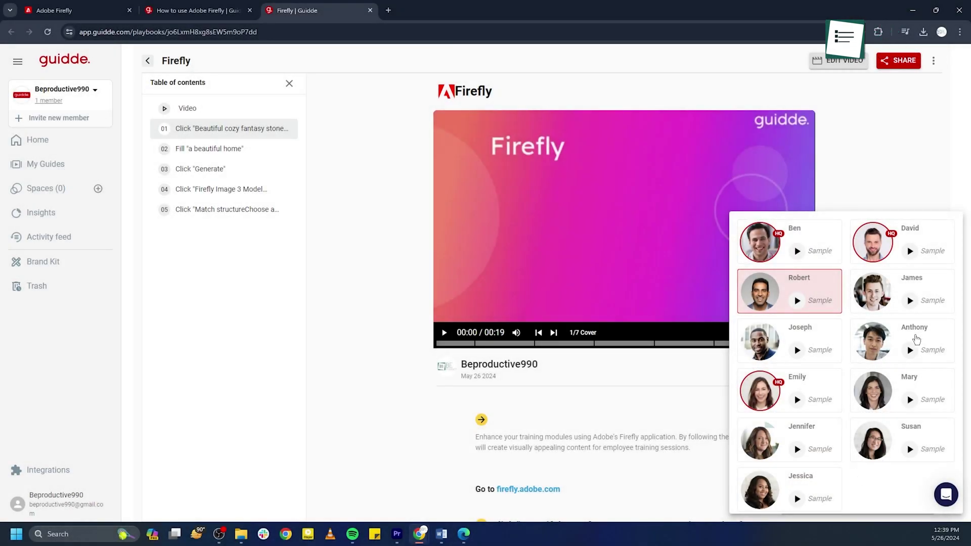
- Choose Anthony as the narration voice and confirm he is selected
{"action": "left_click", "coordinate": [917, 339]}
{"action": "left_click", "coordinate": [863, 444]}
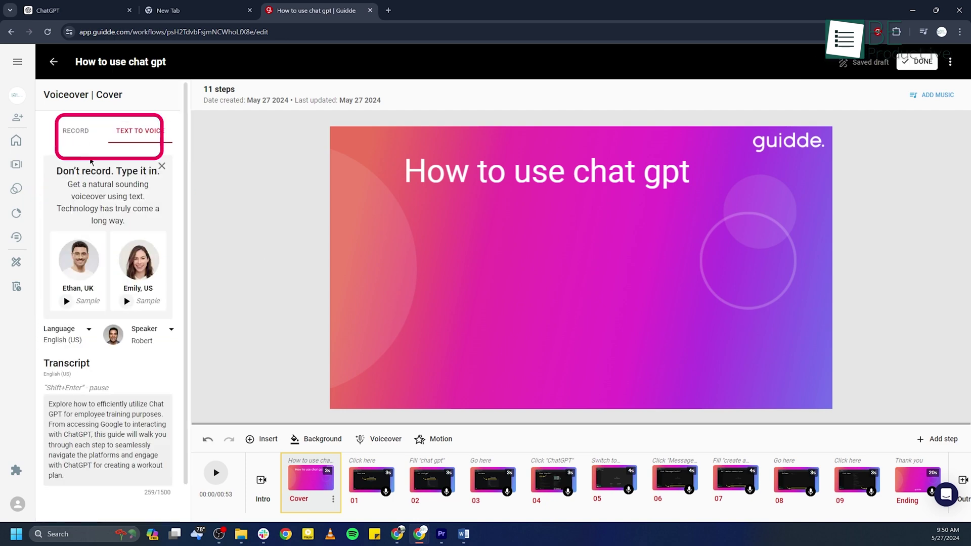
- Switch the cover to voiceover recording, go fullscreen, and show the Insert > Action options
{"action": "left_click", "coordinate": [85, 135]}
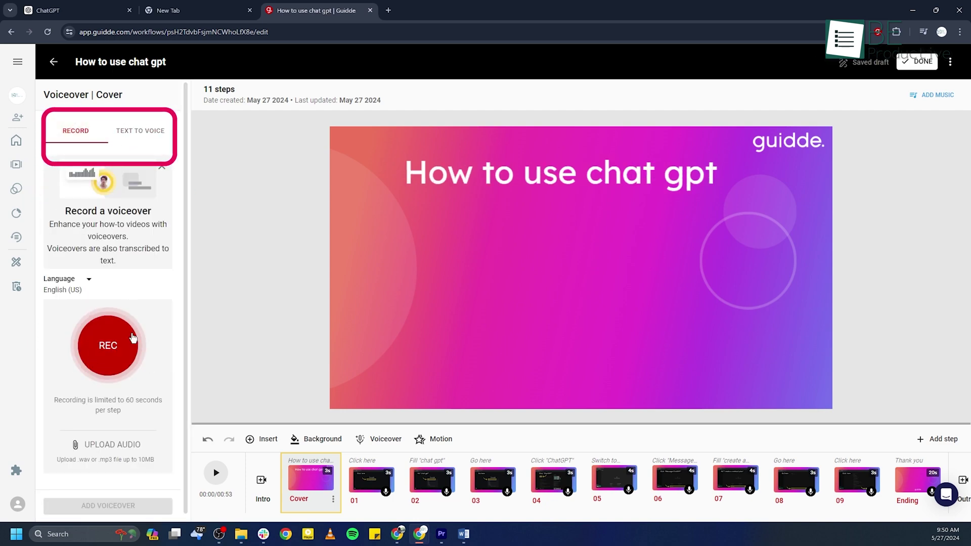
{"action": "key", "text": "F11"}
{"action": "left_click", "coordinate": [263, 464]}
{"action": "mouse_move", "coordinate": [276, 447]}
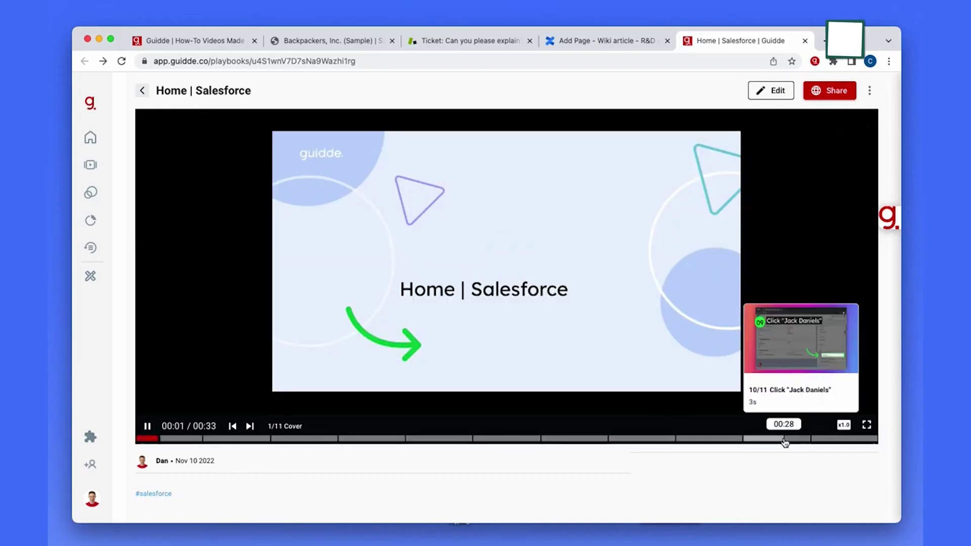
- Skip the guide video near its end, open the Salesforce home page link, and scroll down
{"action": "left_click", "coordinate": [784, 438]}
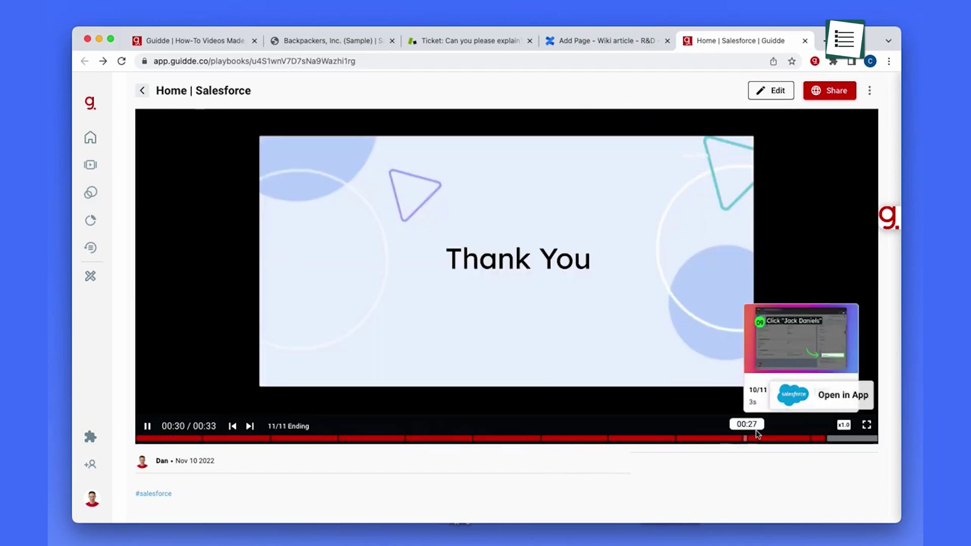
{"action": "left_click", "coordinate": [821, 395]}
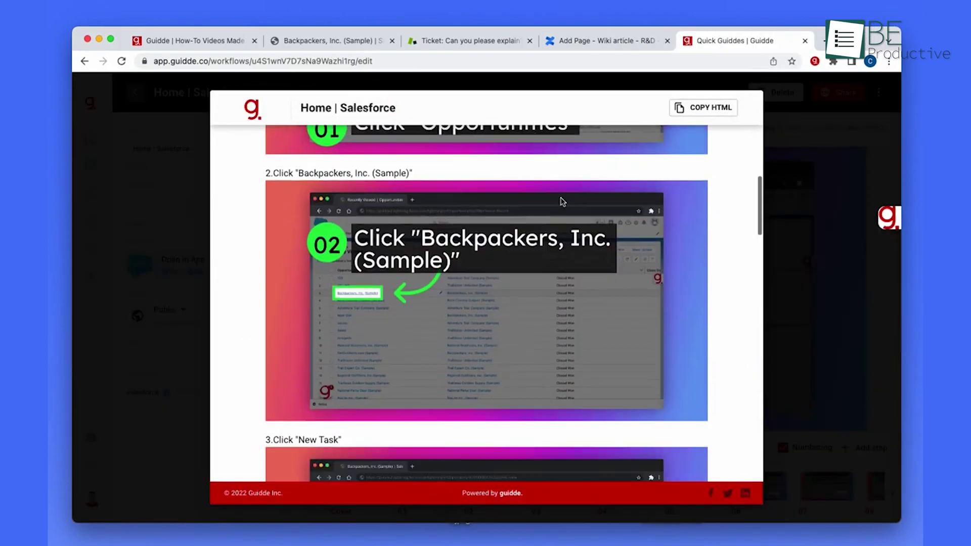
{"action": "scroll", "coordinate": [488, 269], "scroll_direction": "down", "scroll_amount": 10}
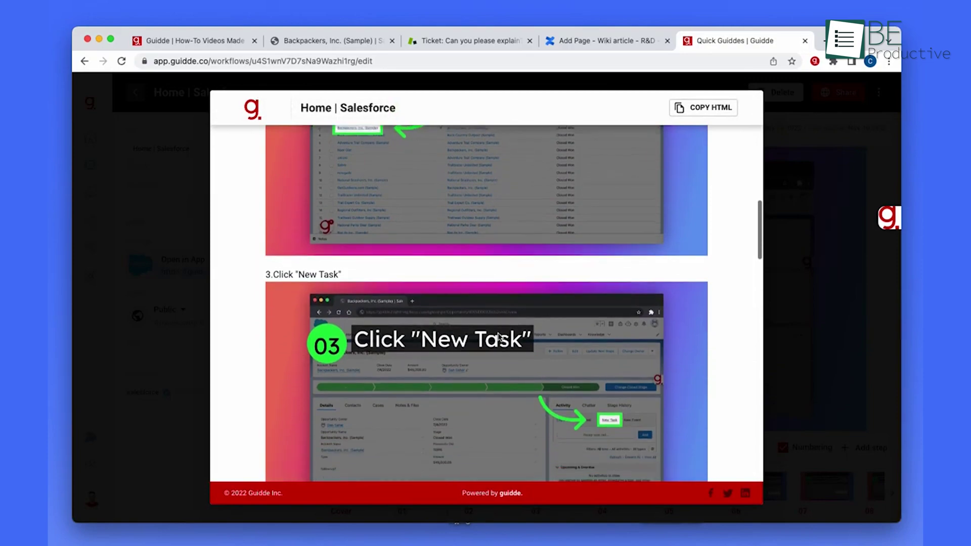
{"action": "scroll", "coordinate": [487, 303], "scroll_direction": "down", "scroll_amount": 3}
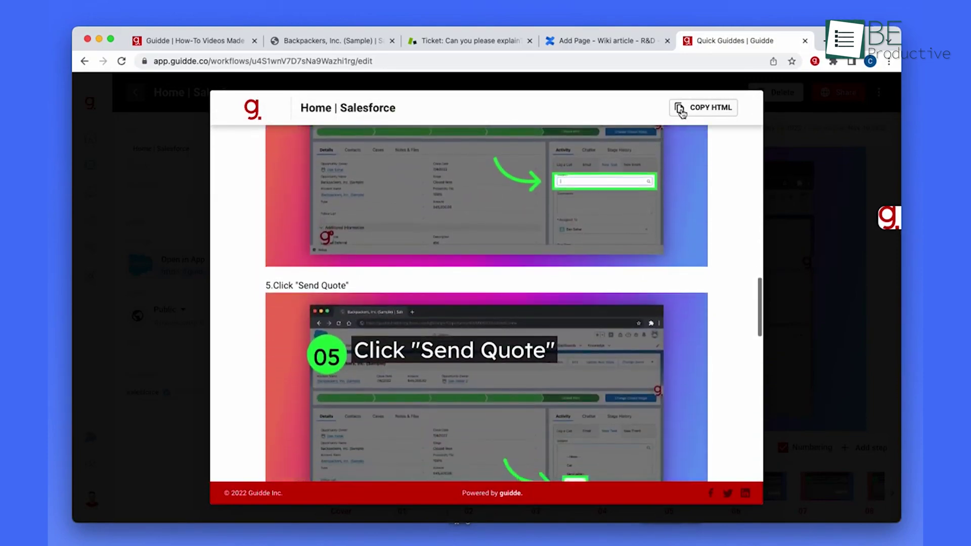